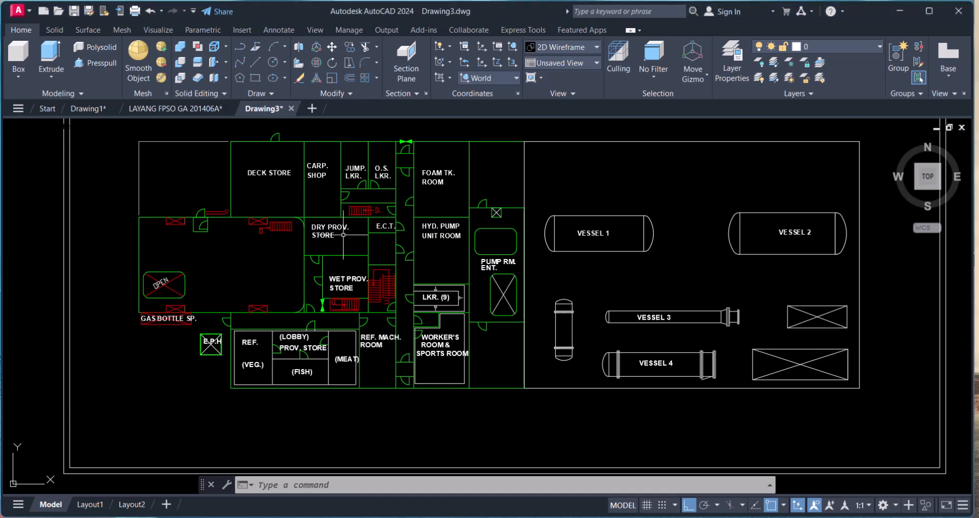
scroll(347, 238, up, 2)
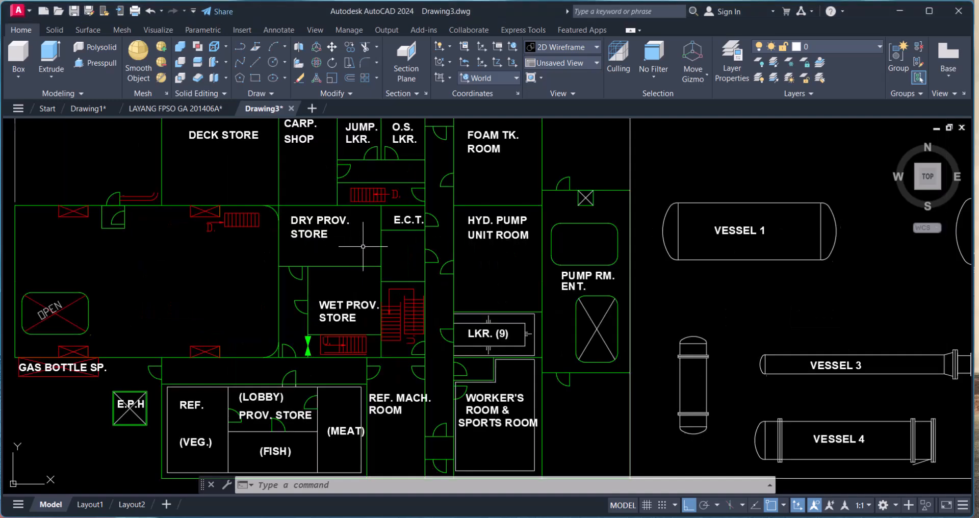
middle_drag(362, 246, 420, 299)
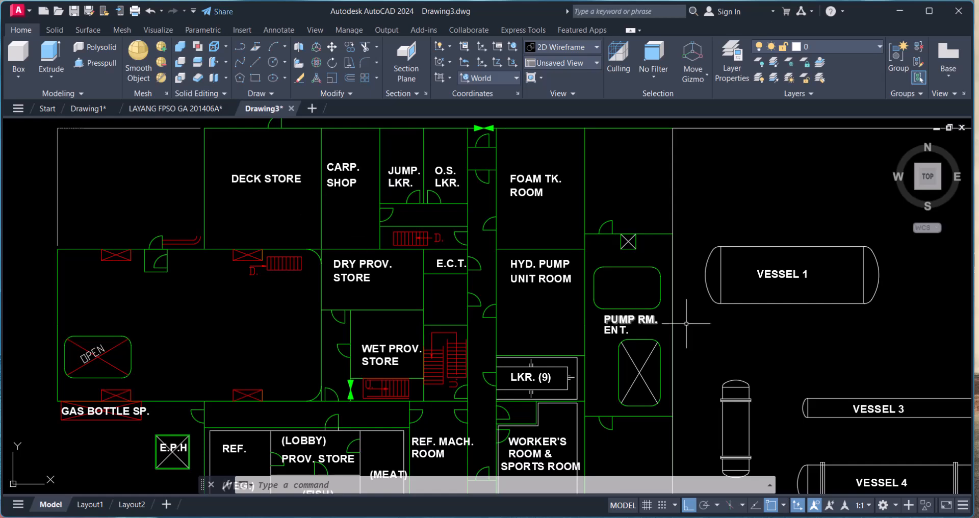
middle_drag(802, 341, 645, 313)
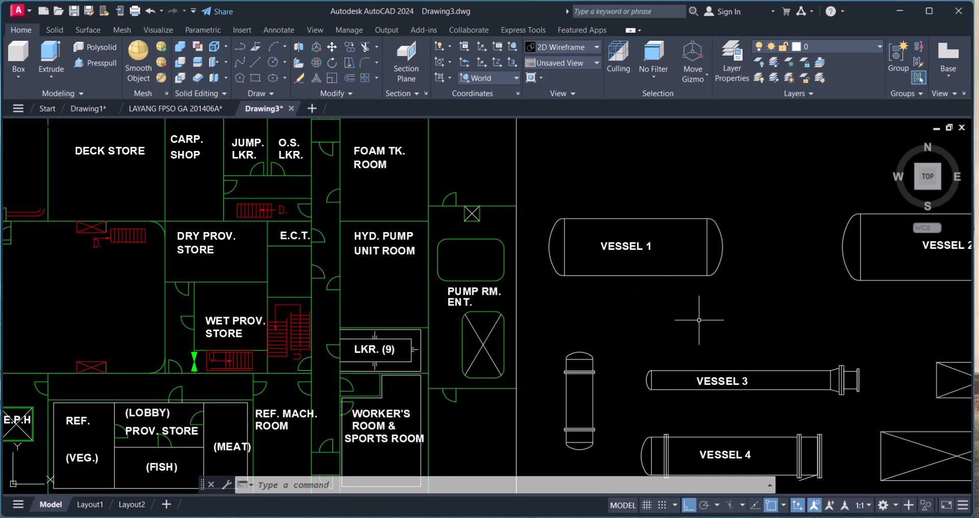
scroll(697, 318, down, 2)
mouse_move(628, 301)
middle_down()
mouse_move(585, 225)
mouse_move(621, 273)
middle_up()
scroll(331, 316, up, 4)
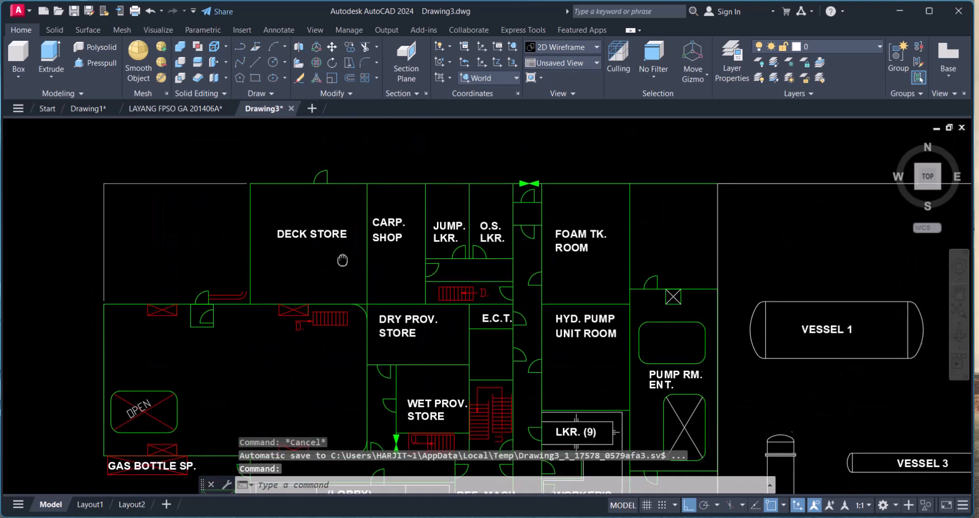
click(323, 256)
click(294, 214)
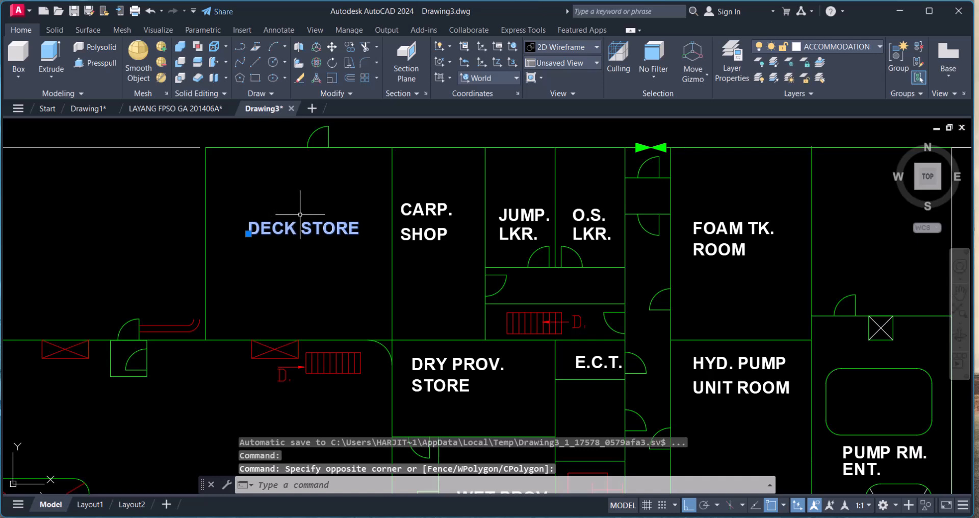
key(Escape)
key(Escape)
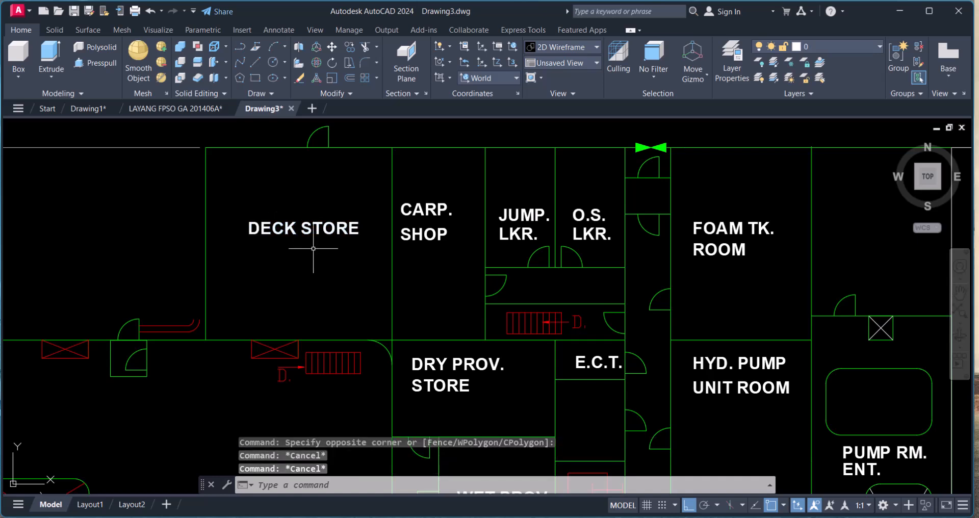
Step: Change the DECK STORE text's color to Yellow in its object properties
text(CH)
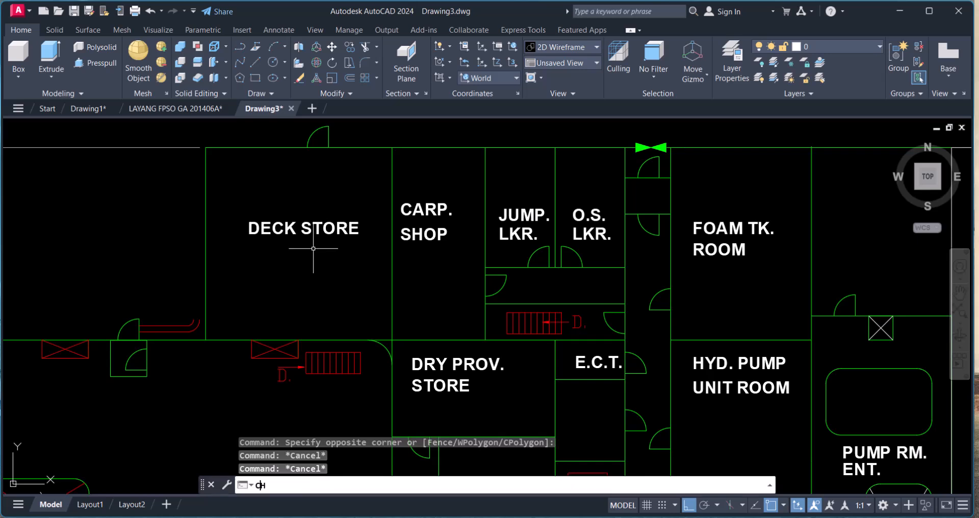
key(Return)
click(332, 229)
middle_drag(384, 251, 440, 264)
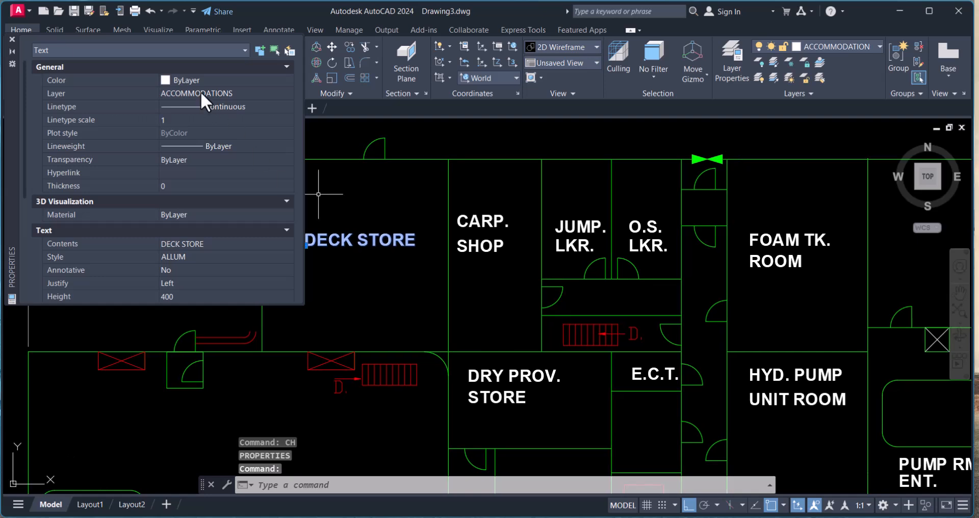
click(199, 79)
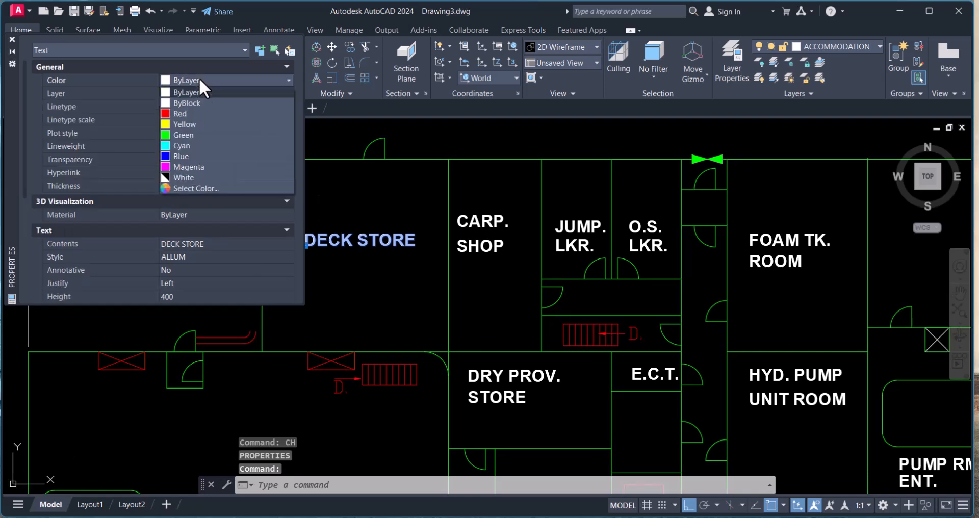
click(194, 123)
click(12, 39)
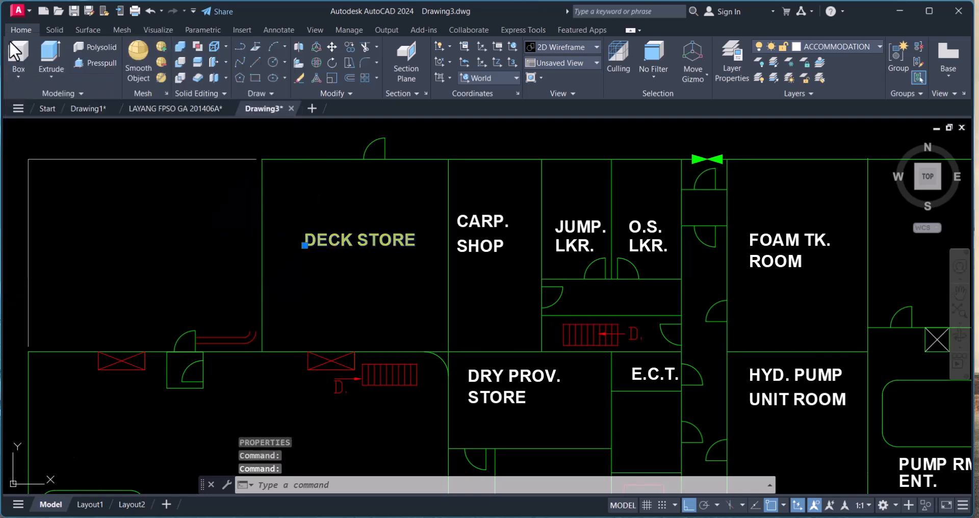
key(Escape)
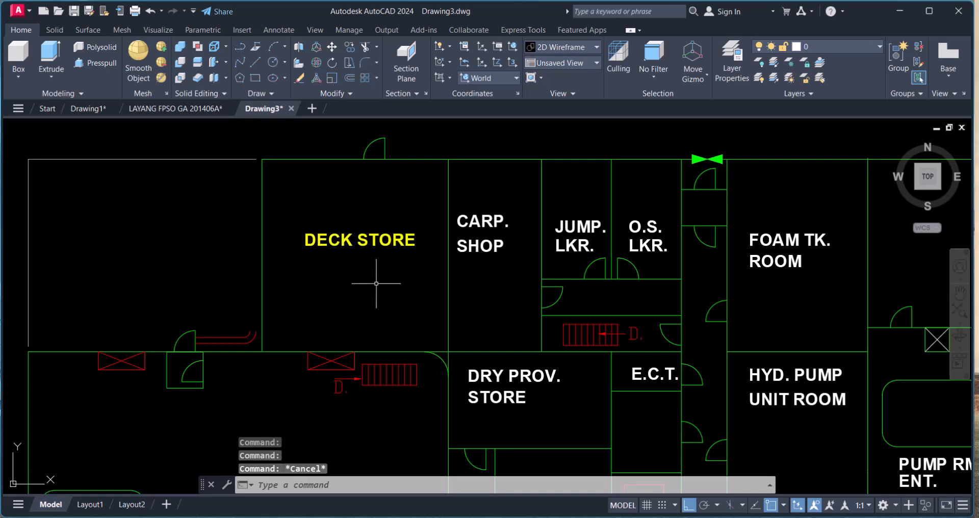
Step: Switch the workspace to Drafting & Annotation and close the Activity Insights palette
middle_drag(367, 265, 328, 274)
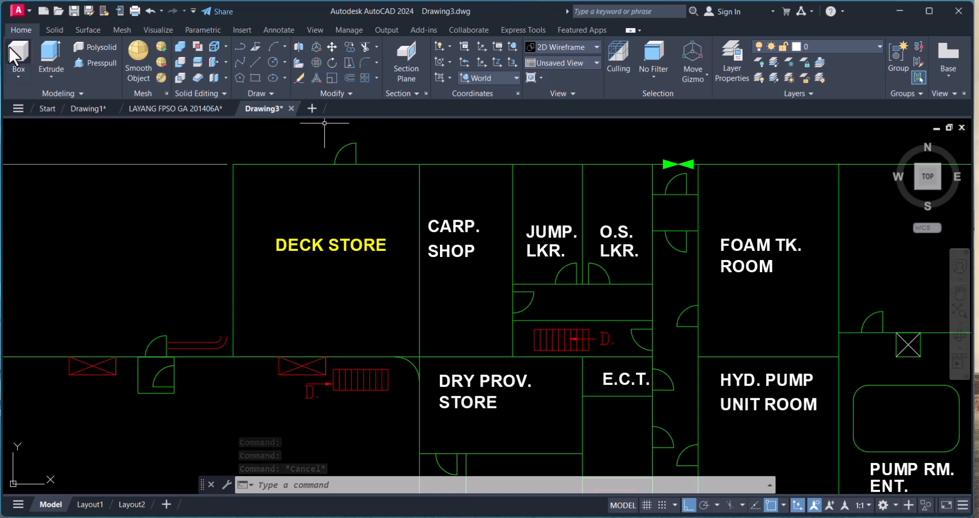
click(895, 505)
click(913, 406)
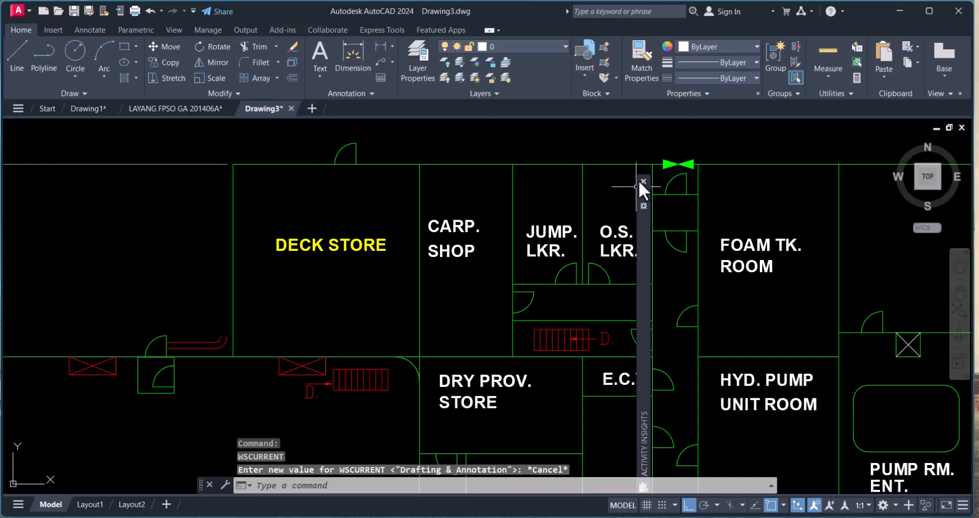
click(643, 182)
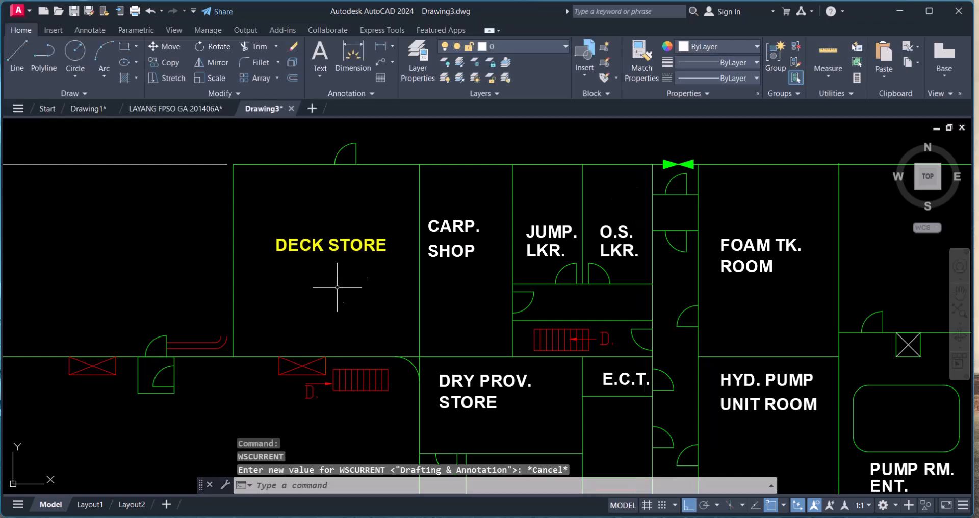
Step: Match the yellow DECK STORE text's properties onto the CARP. SHOP, JUMP. LKR. and O.S. LKR. labels
middle_drag(339, 310, 332, 284)
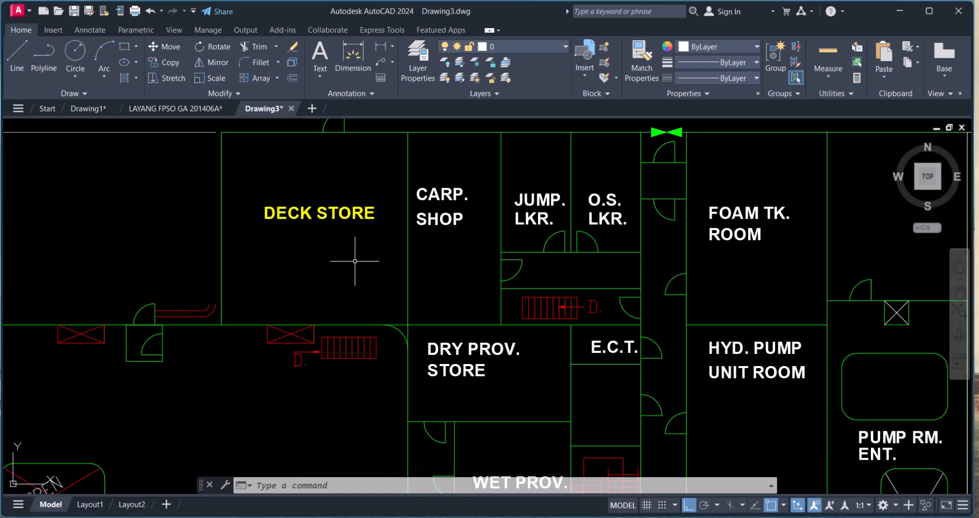
click(640, 46)
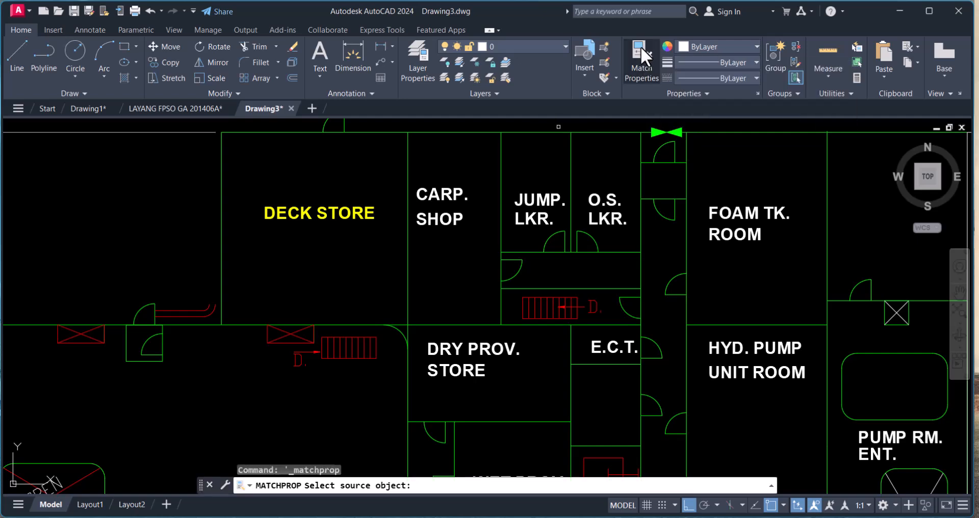
click(350, 214)
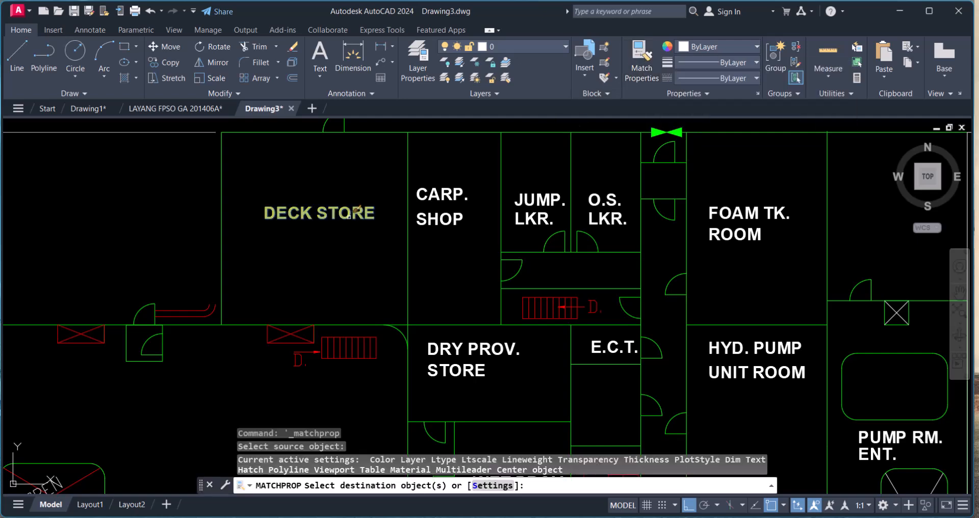
click(461, 193)
click(449, 218)
click(535, 218)
click(539, 200)
click(606, 218)
click(605, 200)
Step: Apply the same matched properties to the FOAM TK. ROOM and HYD. PUMP UNIT ROOM labels and end the command
click(731, 230)
click(734, 213)
scroll(733, 219, down, 3)
scroll(736, 263, up, 2)
click(738, 265)
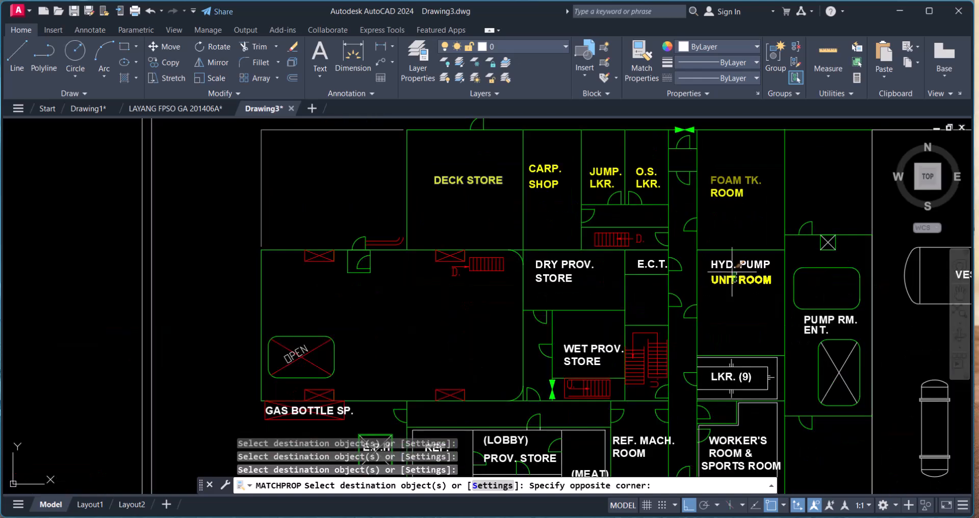
click(732, 273)
key(Escape)
key(Escape)
key(Escape)
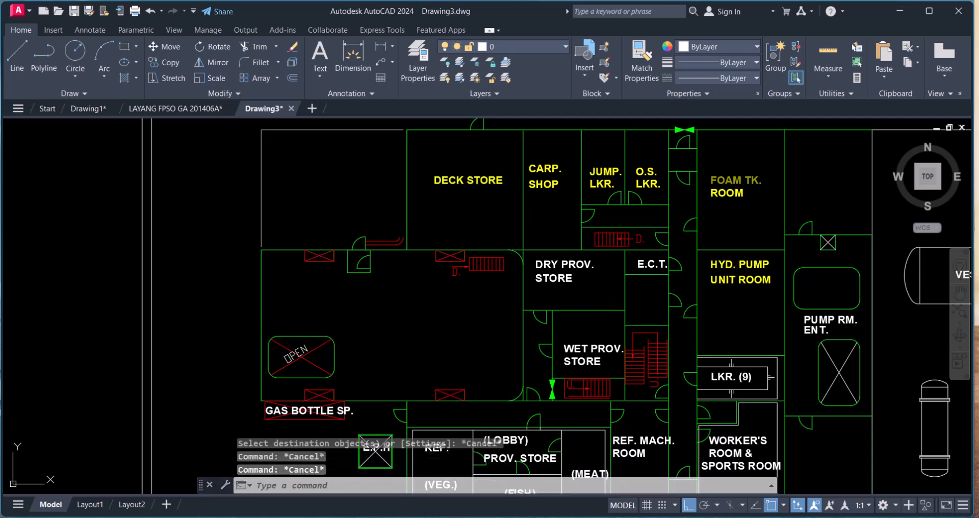
Step: Change the DECK STORE text's color to Blue in its object properties
scroll(452, 206, up, 2)
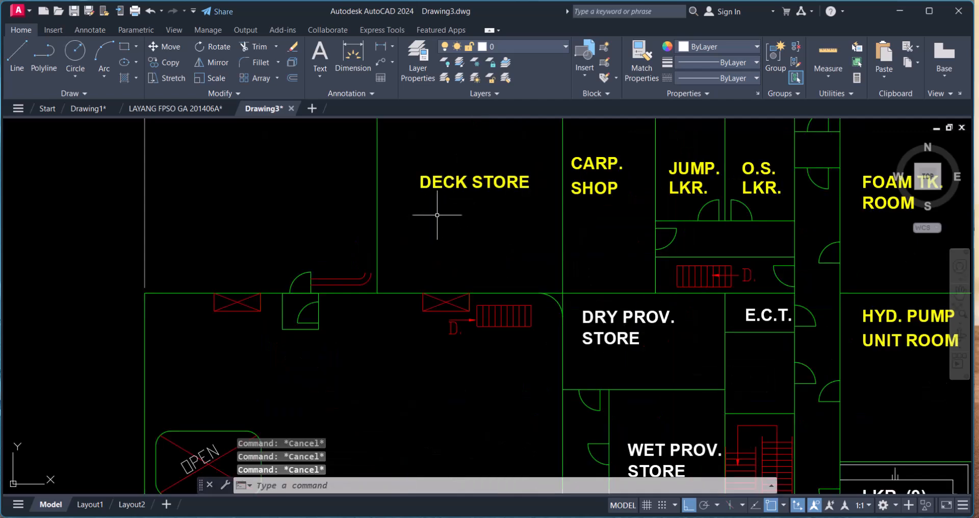
click(450, 174)
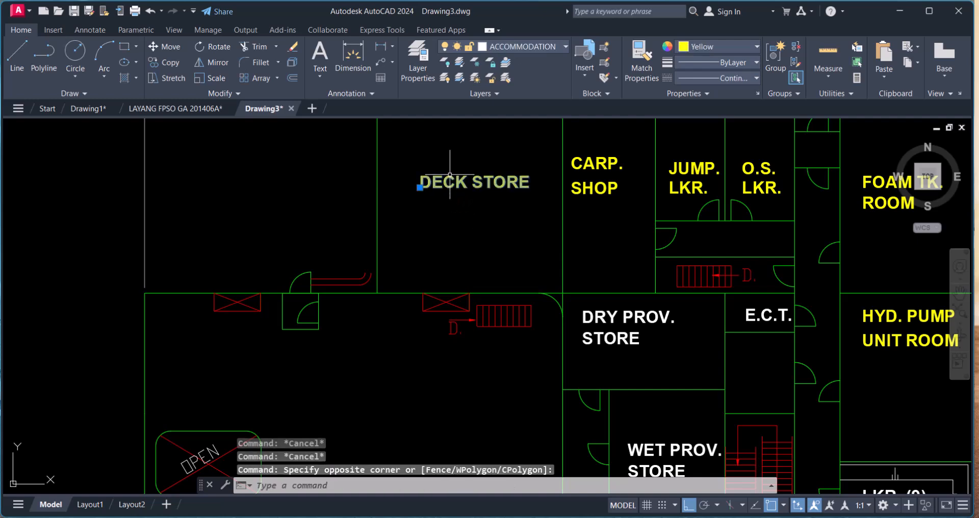
text(CH)
key(Return)
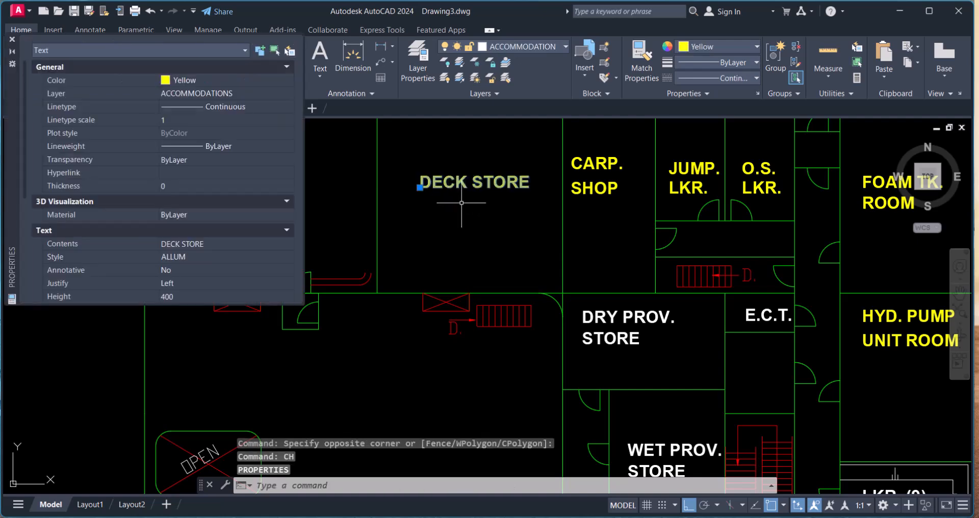
click(198, 81)
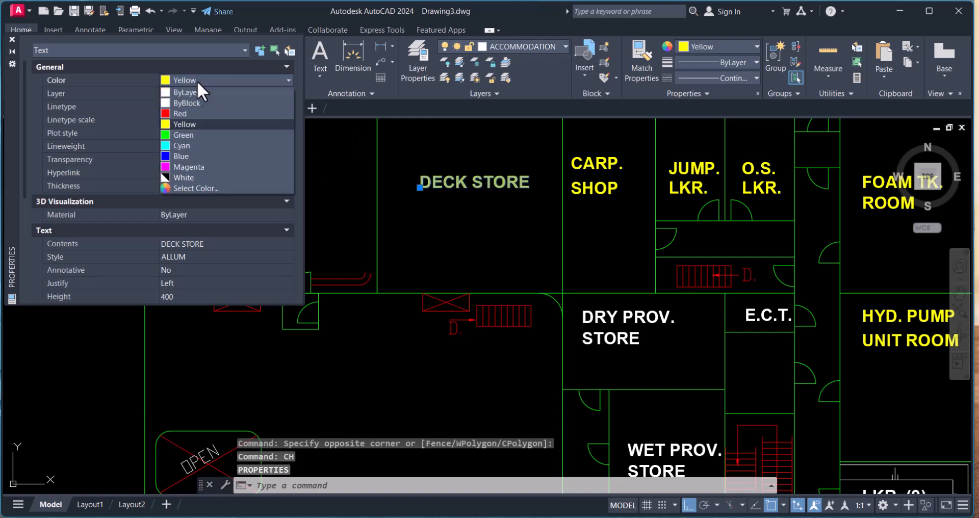
click(194, 156)
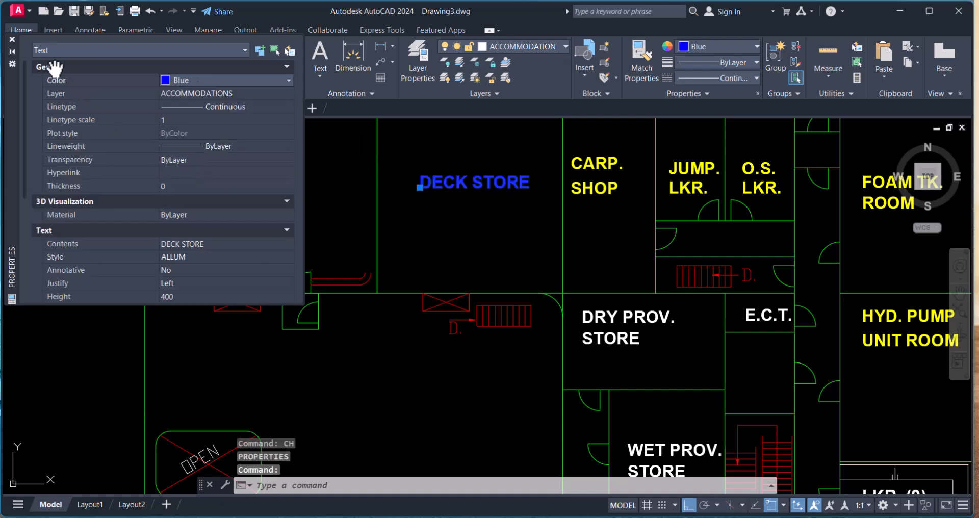
click(10, 39)
key(Escape)
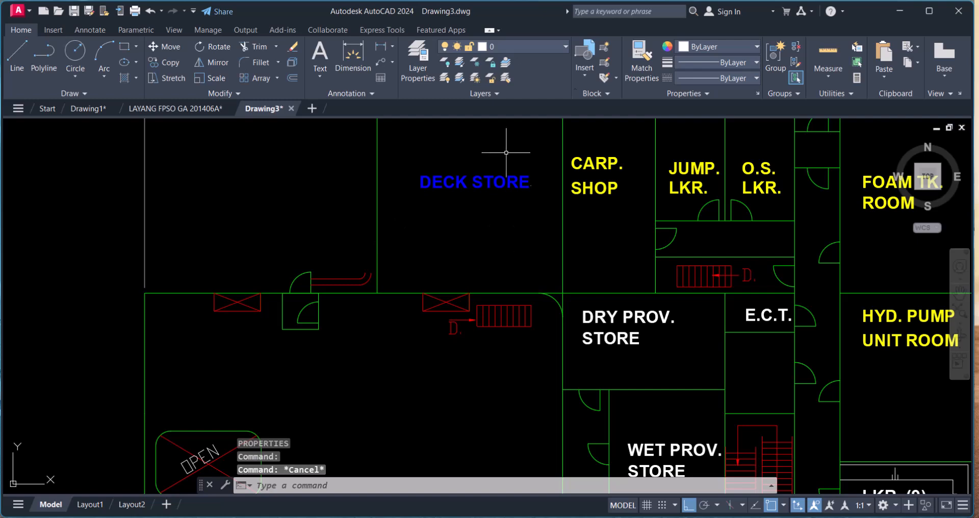
click(641, 51)
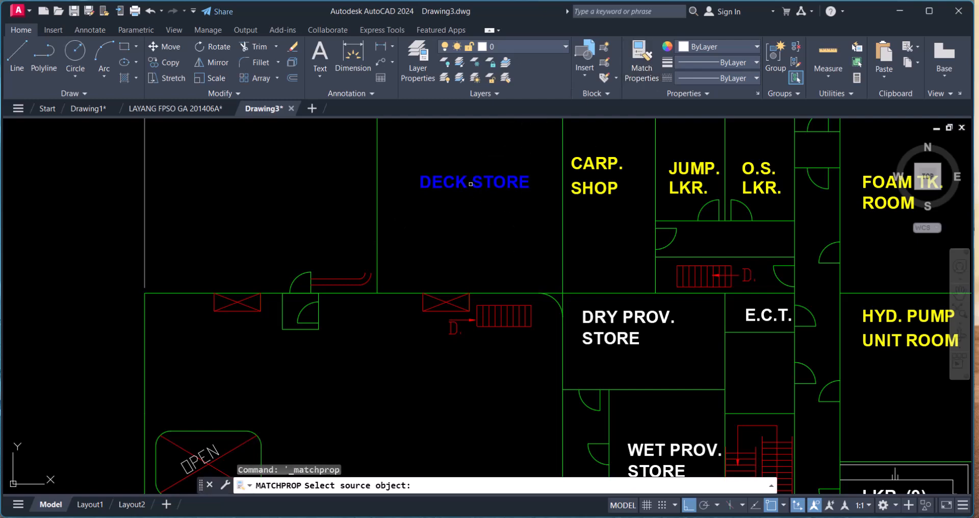
click(472, 185)
click(590, 191)
click(593, 165)
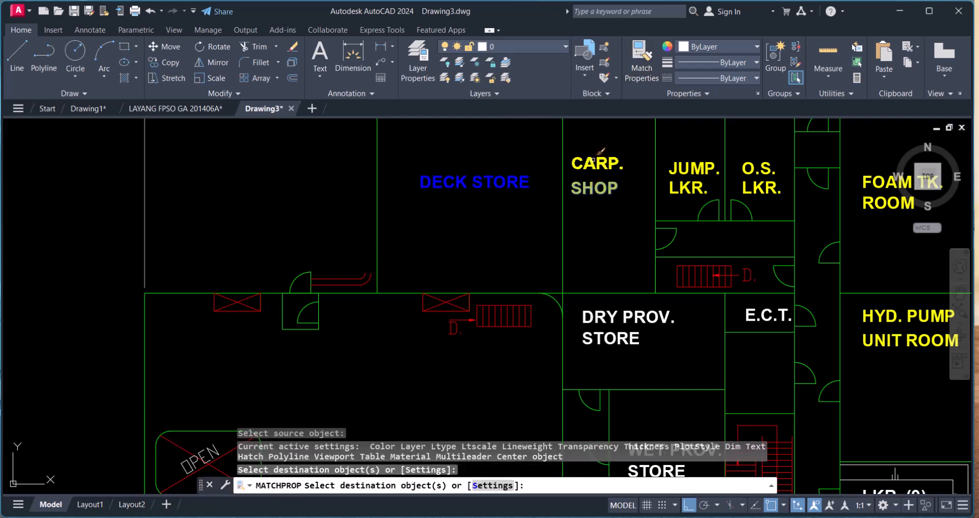
key(Escape)
Step: Match the blue DECK STORE text's properties onto the CARP. SHOP, JUMP. LKR. and O.S. LKR. labels
click(643, 55)
click(489, 180)
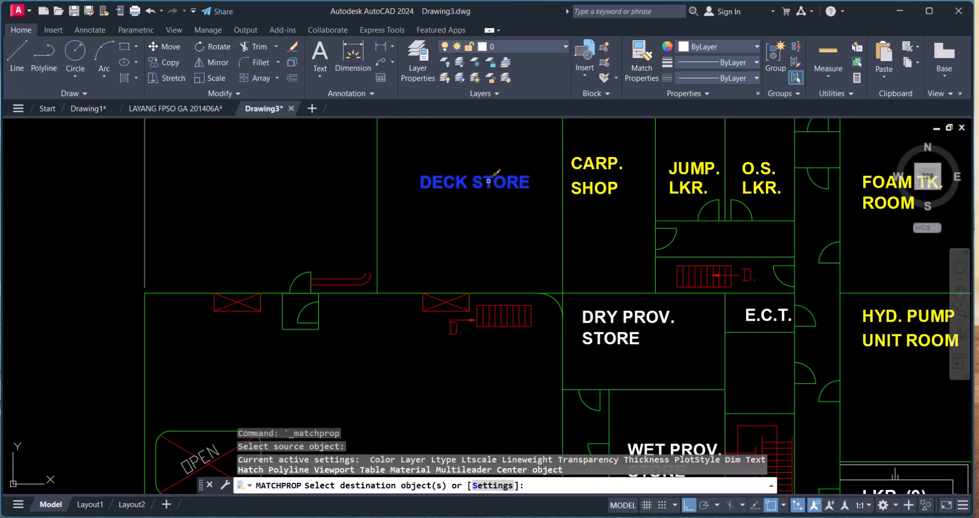
click(603, 179)
click(599, 163)
click(687, 164)
click(688, 181)
click(758, 163)
click(765, 189)
click(758, 170)
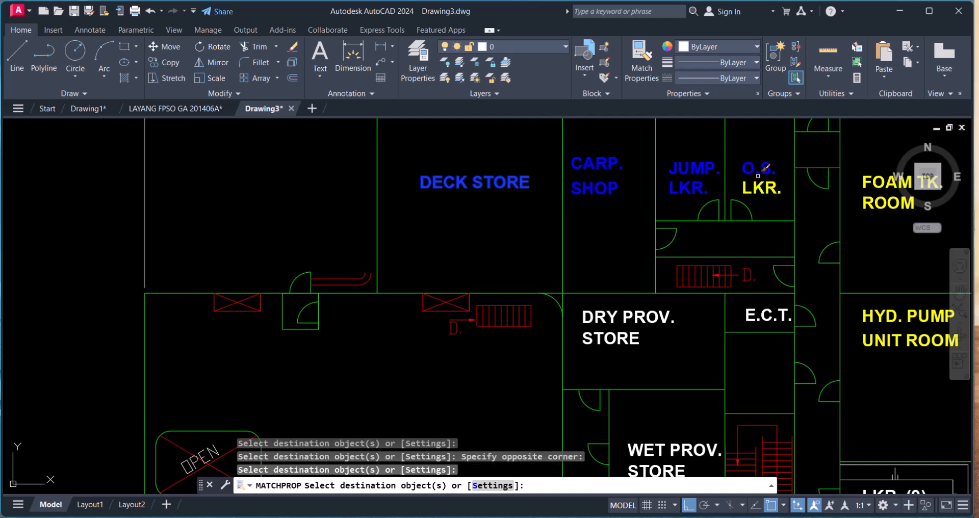
click(765, 188)
key(Escape)
scroll(766, 189, down, 5)
scroll(751, 281, up, 8)
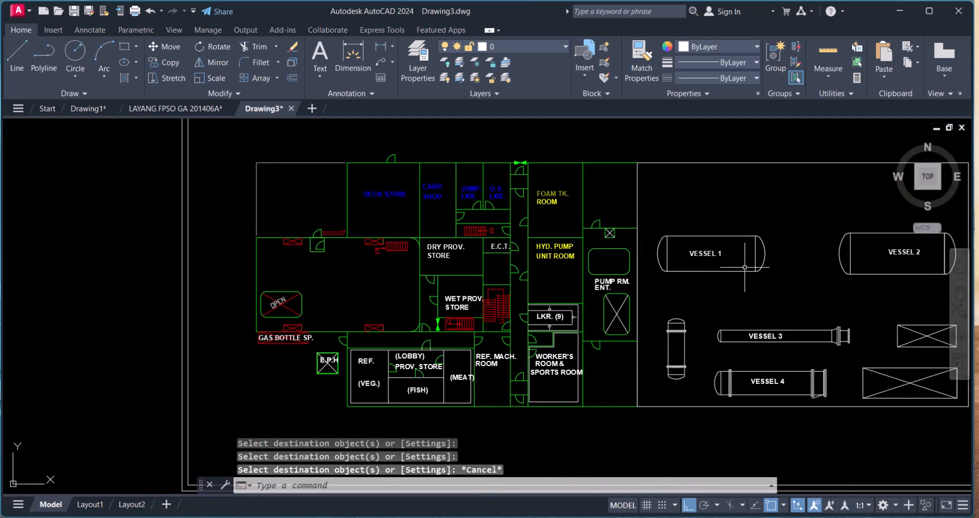
key(Escape)
middle_drag(727, 275, 675, 292)
click(618, 205)
click(603, 174)
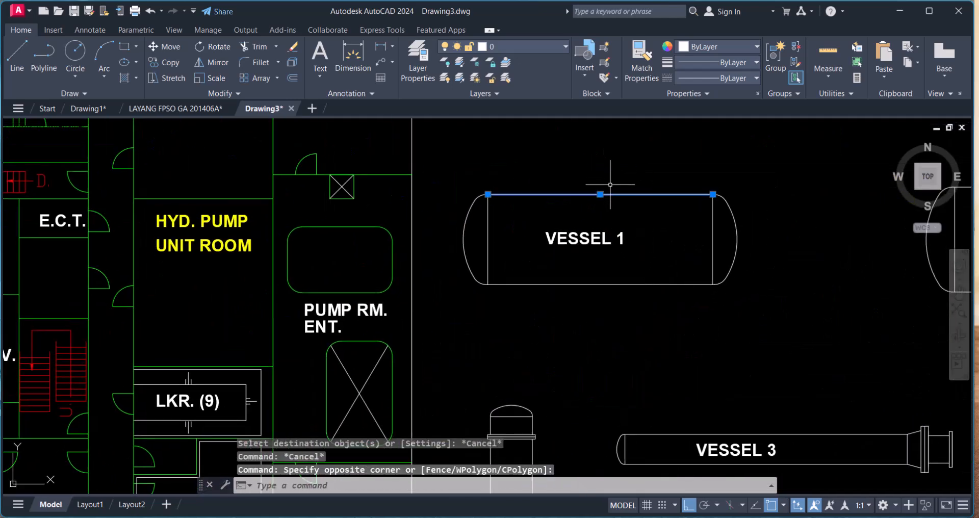
key(Escape)
click(650, 214)
click(634, 184)
key(Escape)
Step: Change the color of VESSEL 1's upper horizontal line to Magenta in its object properties
text(ch)
key(Return)
click(653, 220)
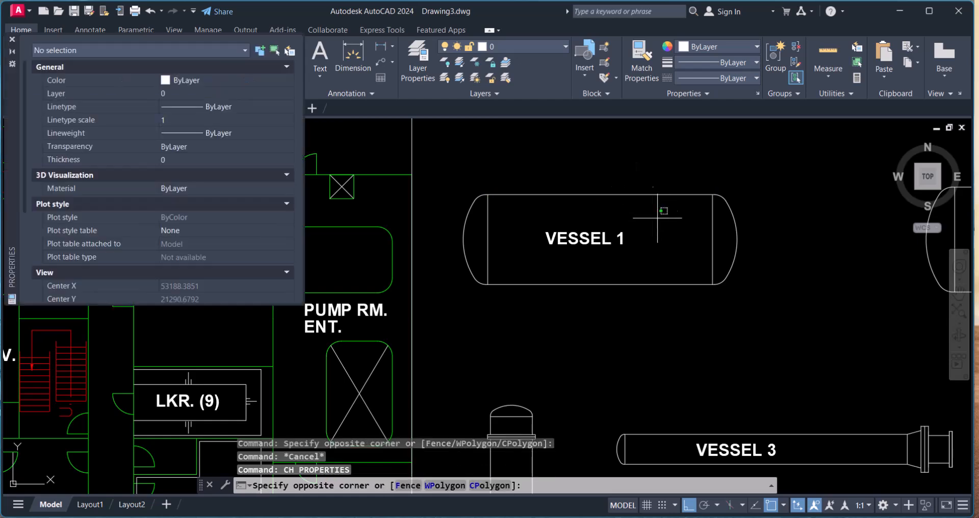
click(640, 188)
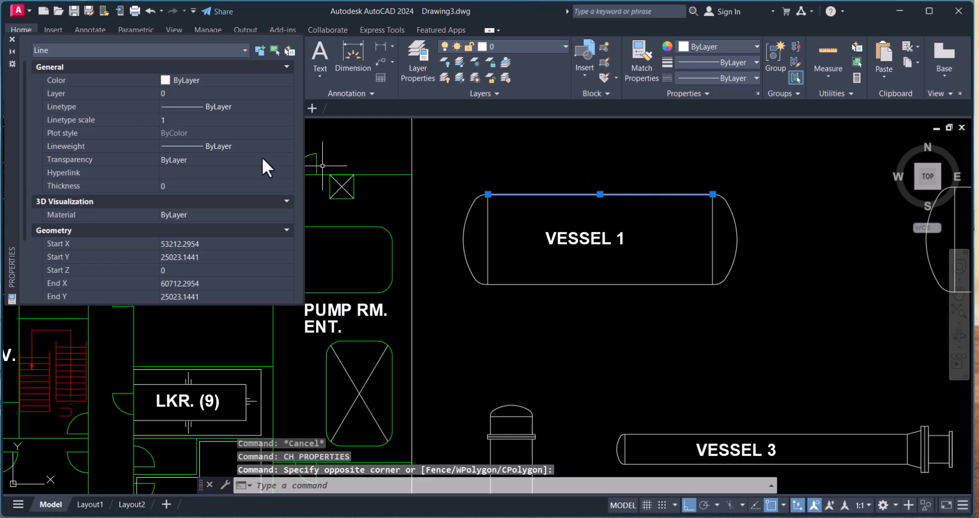
click(197, 78)
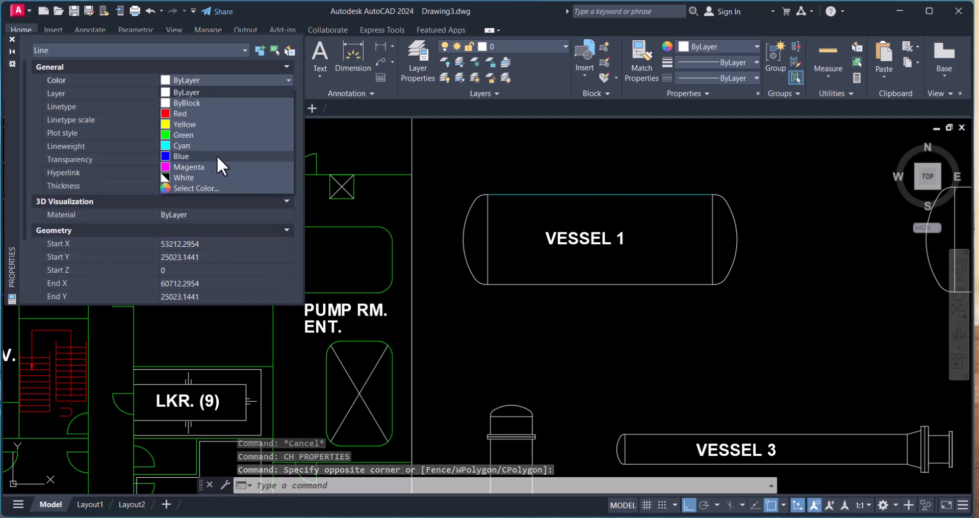
click(178, 167)
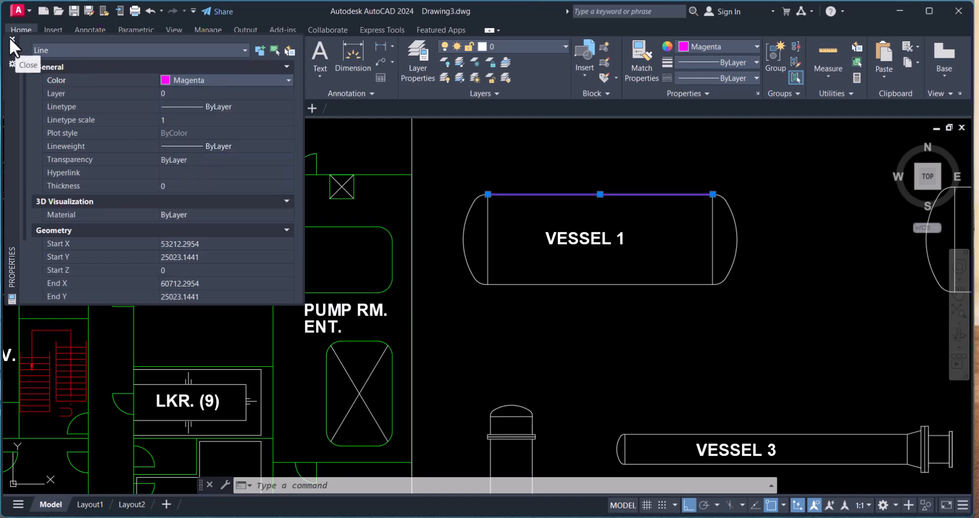
Step: Change the color of all VESSEL 1 lines, arcs and its label to Magenta in the object properties
click(11, 39)
key(Escape)
click(448, 164)
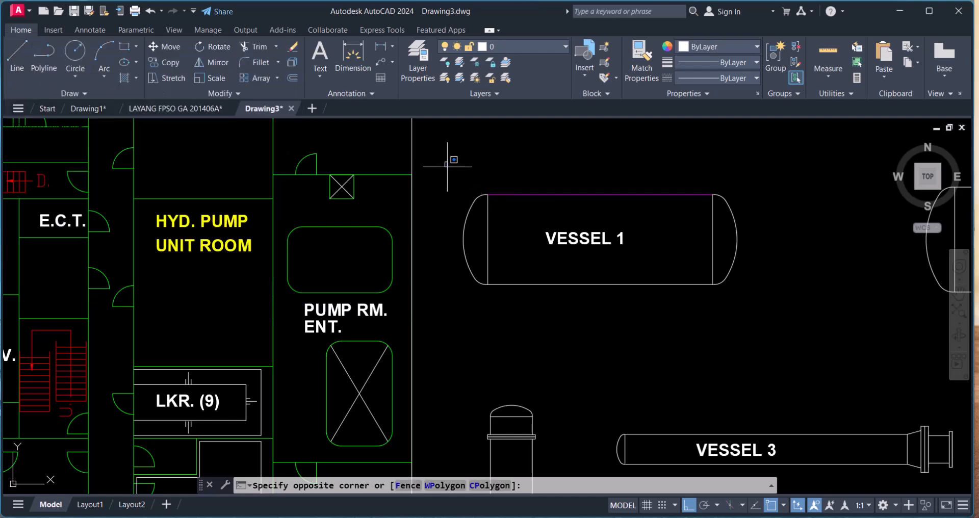
click(749, 311)
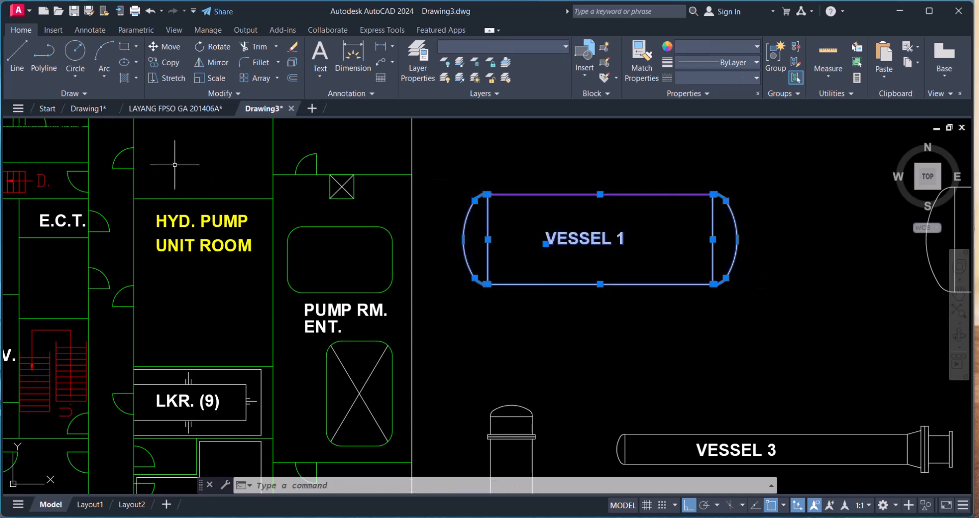
text(CH)
key(Return)
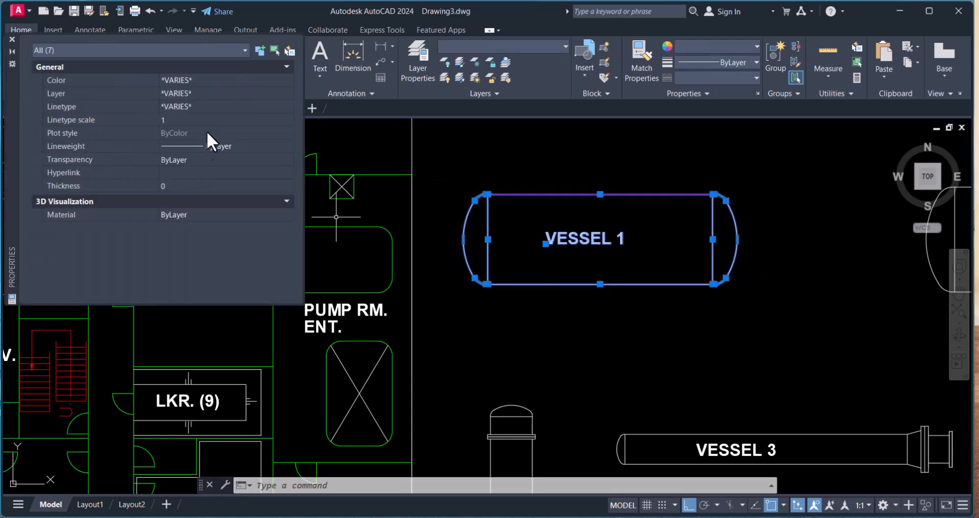
click(210, 75)
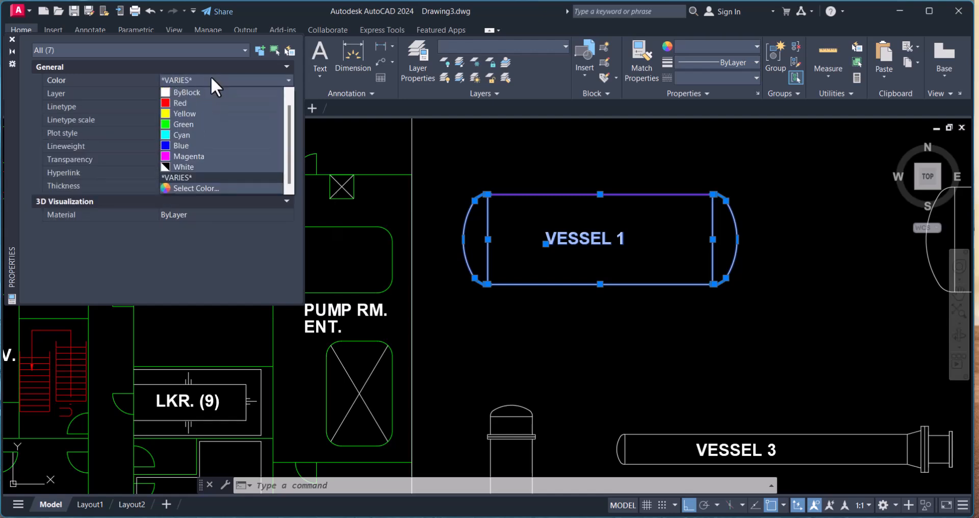
click(182, 156)
key(Escape)
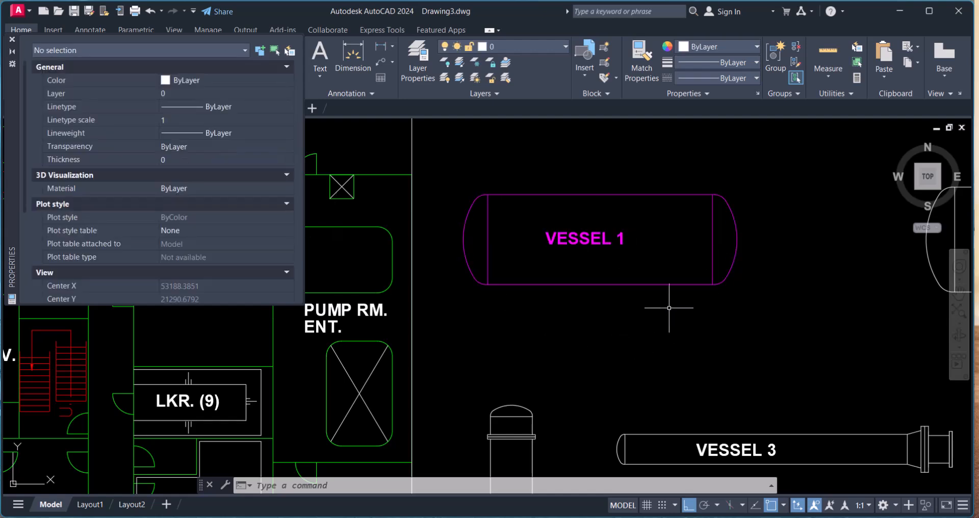
click(11, 39)
Step: Match the properties of VESSEL 1's lower horizontal line onto all parts of the vertical vessel below it and end the command
middle_drag(699, 273, 643, 227)
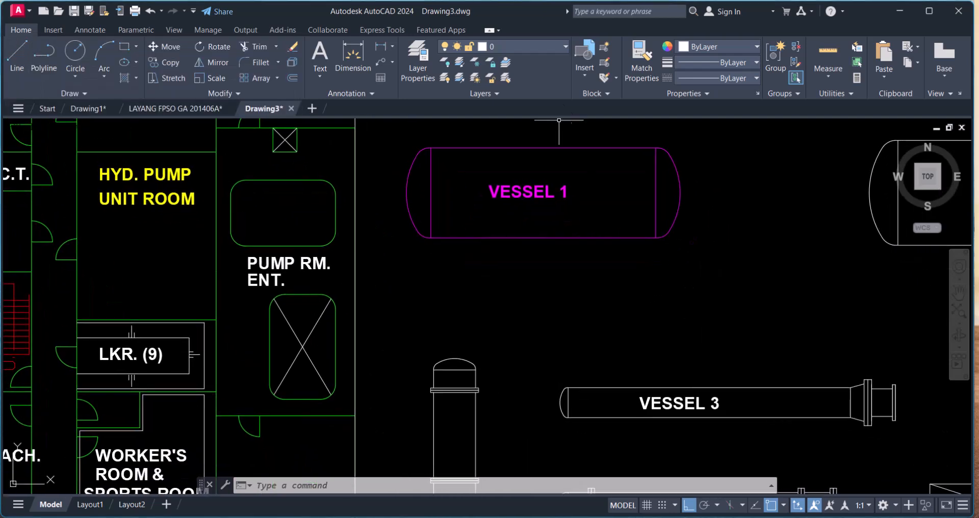
click(643, 51)
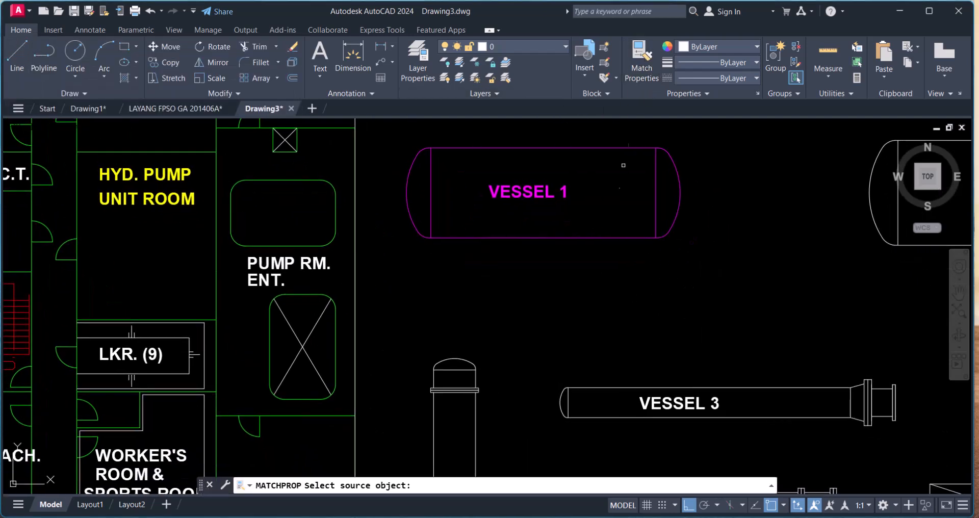
click(633, 240)
scroll(596, 231, down, 2)
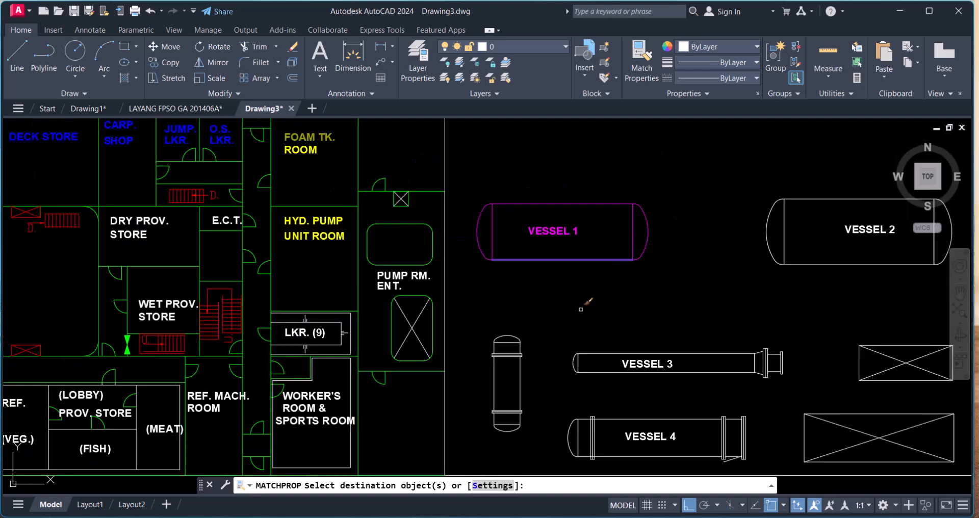
middle_drag(597, 232, 596, 160)
click(462, 248)
click(514, 361)
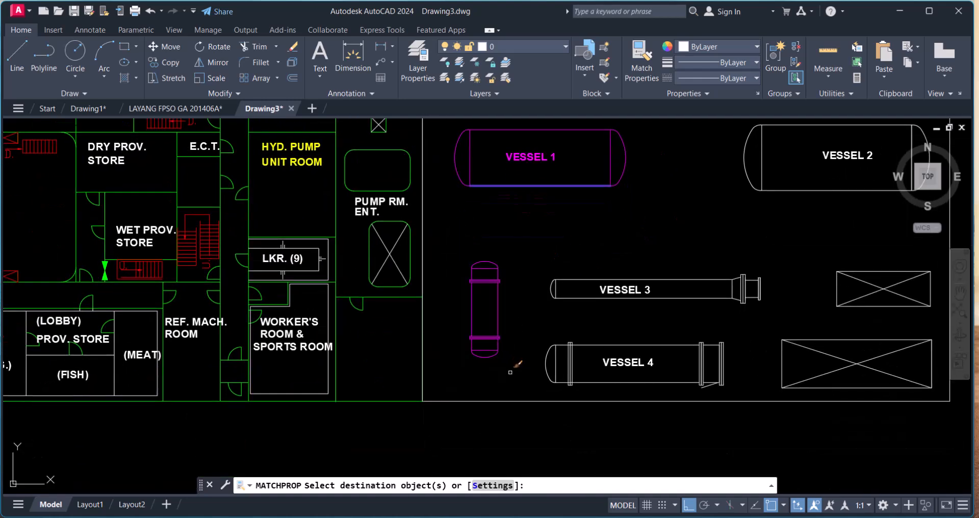
right_click(513, 375)
click(525, 379)
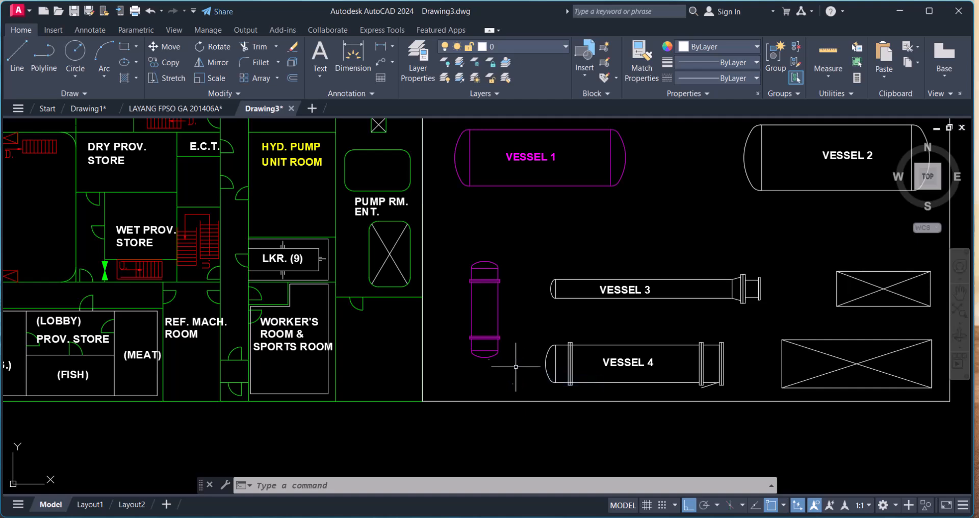
Step: Match the properties of the vertical vessel's side line onto the outline and label of VESSEL 3 and end the command
click(635, 51)
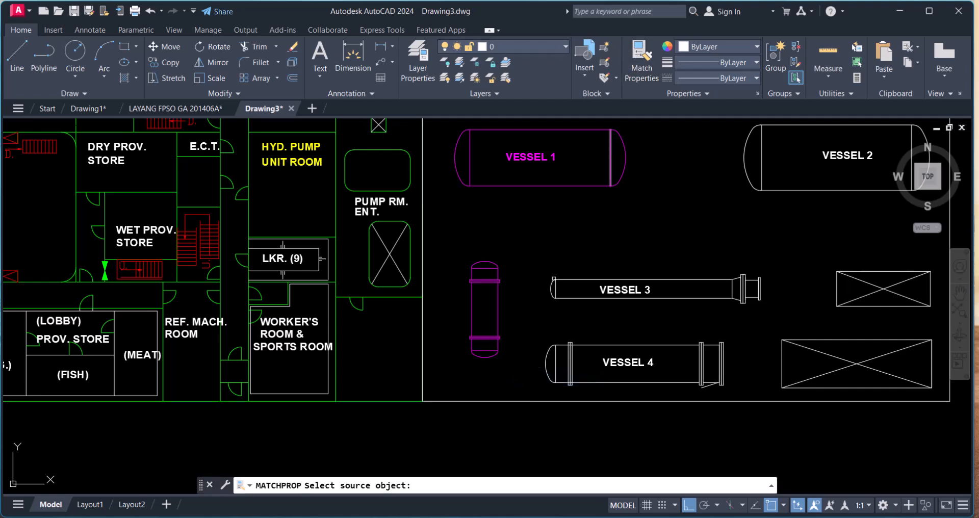
click(498, 296)
click(528, 250)
click(805, 344)
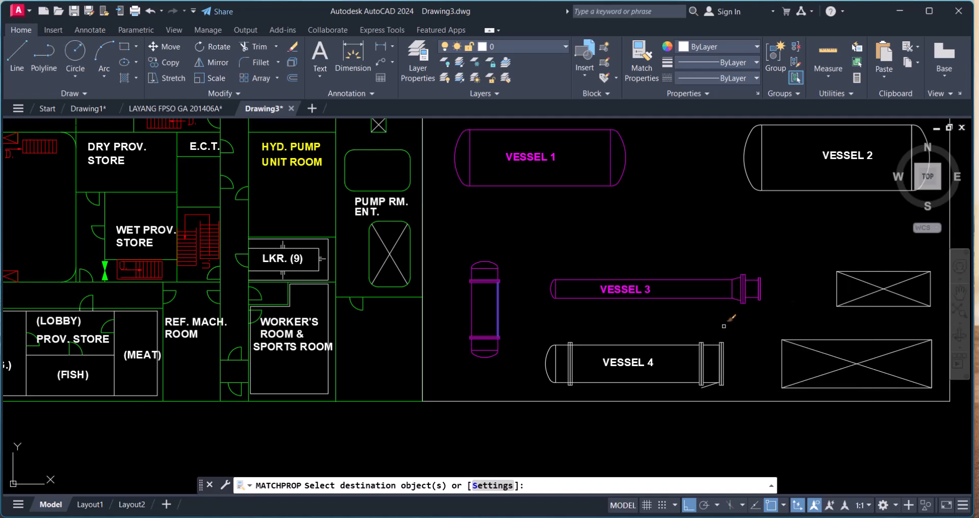
middle_drag(498, 244, 512, 342)
key(Escape)
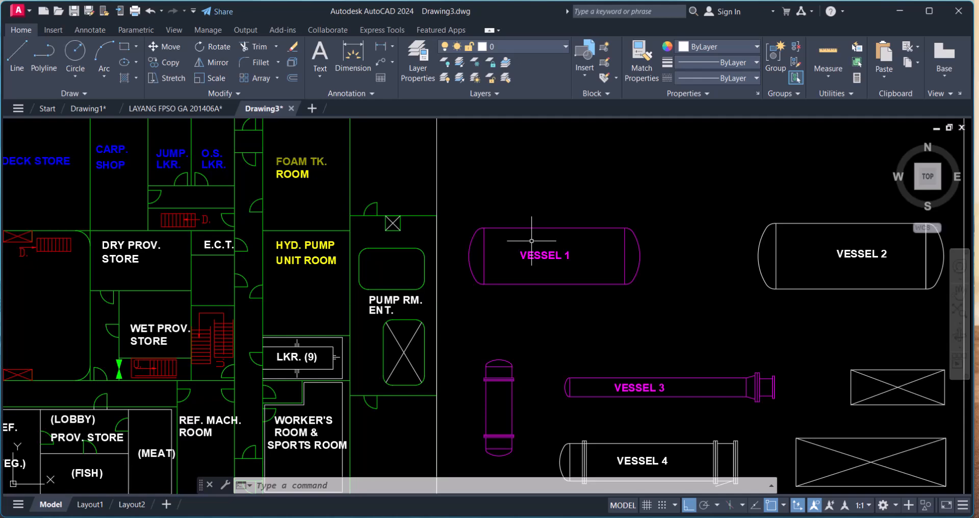
Step: Hatch the interior of VESSEL 2 with the ANGLE pattern at scale 1
middle_drag(562, 304, 438, 274)
mouse_move(631, 274)
middle_down()
mouse_move(558, 268)
mouse_move(481, 284)
middle_up()
scroll(595, 245, up, 2)
click(626, 255)
key(Escape)
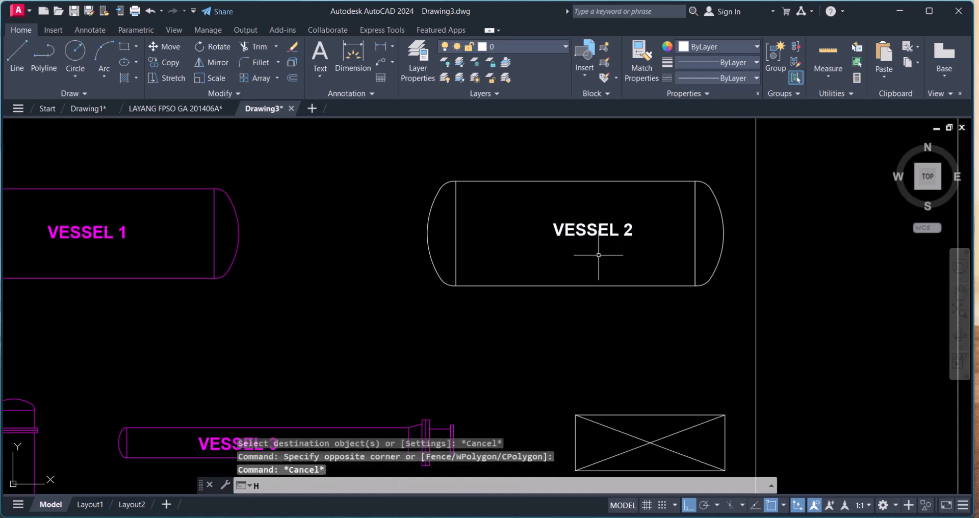
text(H)
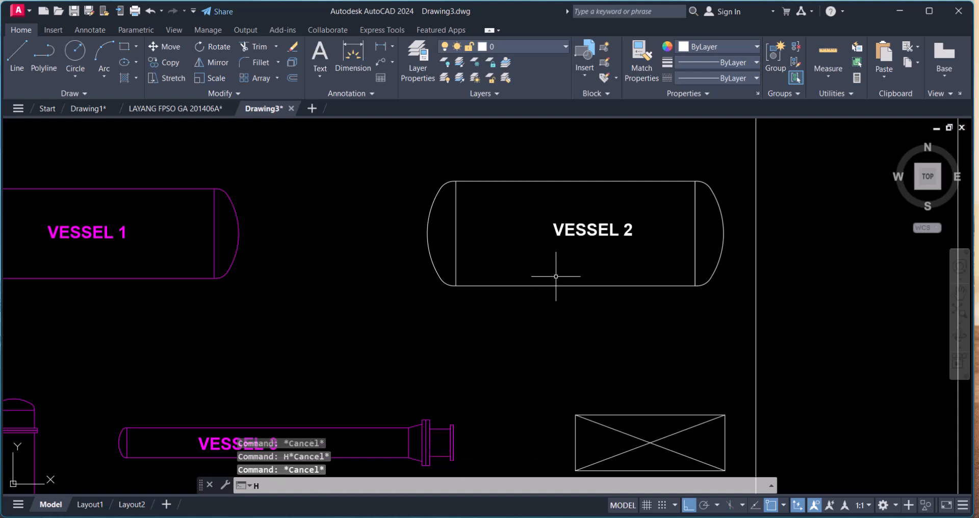
key(Return)
click(555, 276)
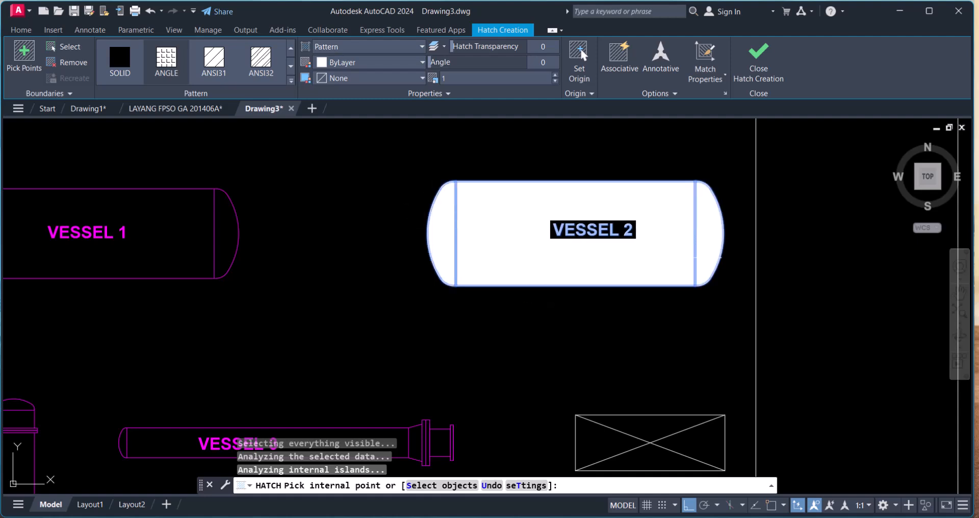
key(Return)
Step: Change the color of VESSEL 2's hatch to Blue in its object properties
click(532, 234)
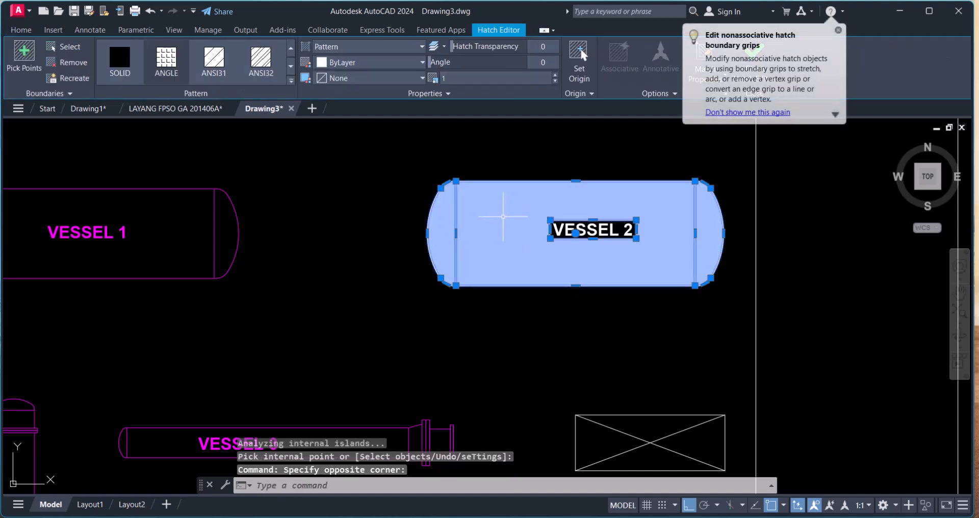
key(Escape)
click(507, 227)
text(c)
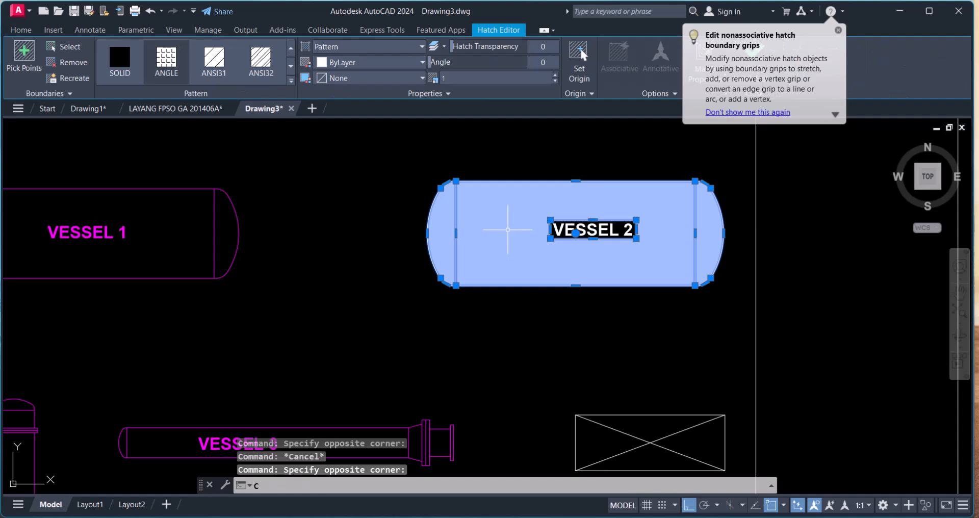
text(h)
key(Return)
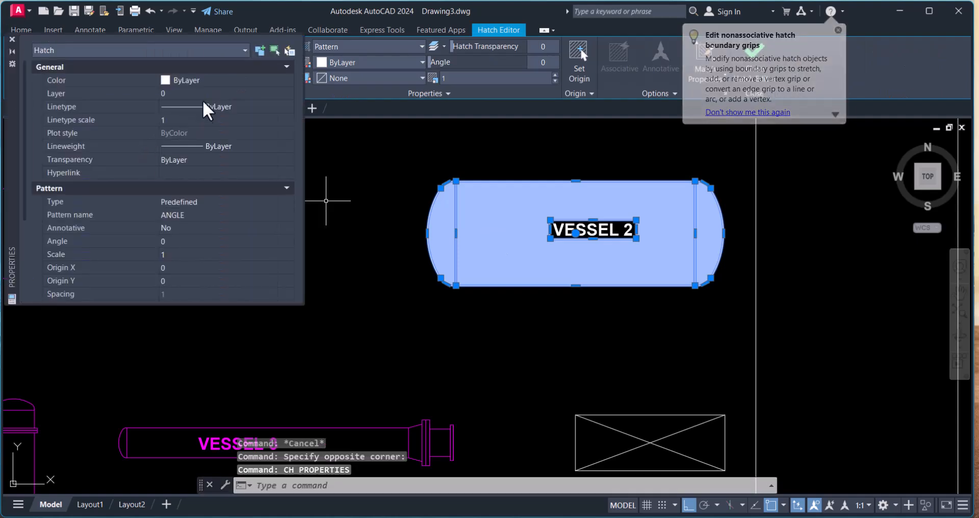
click(204, 81)
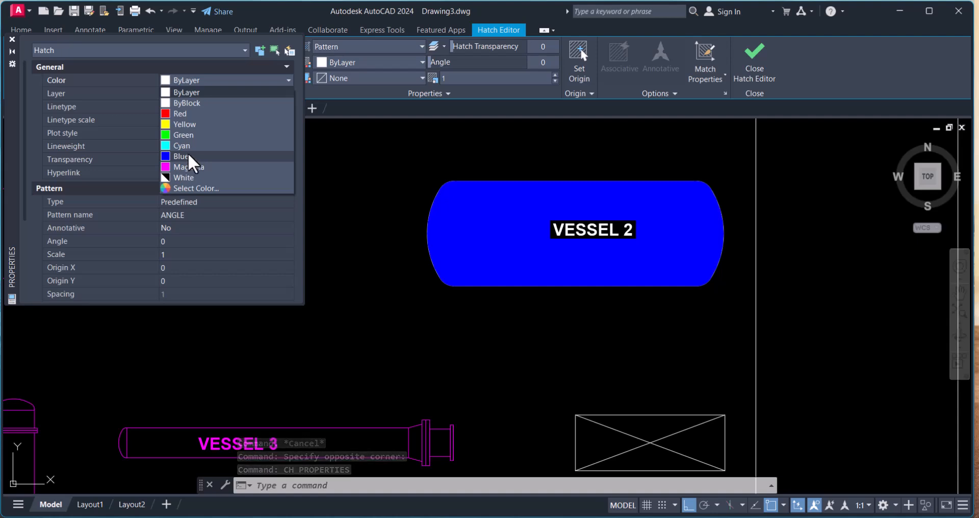
click(190, 157)
click(509, 363)
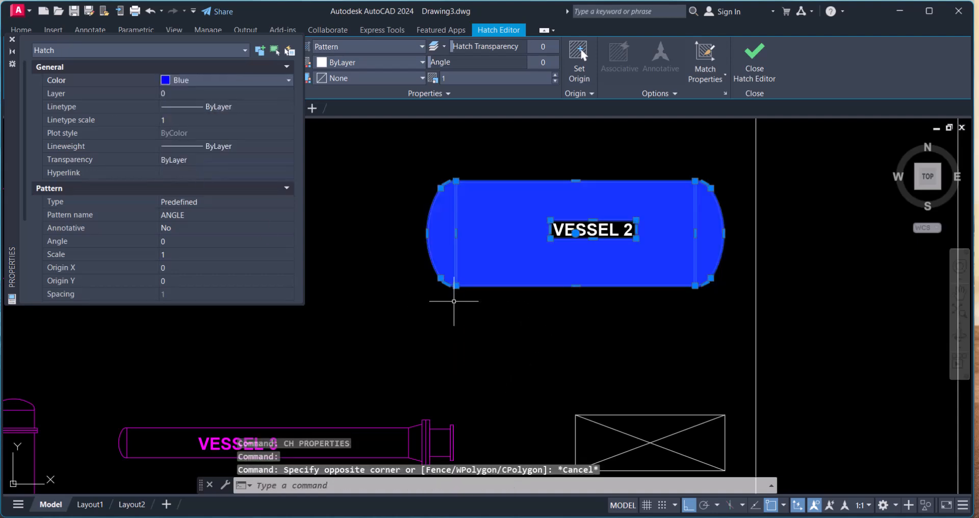
key(Escape)
key(Escape)
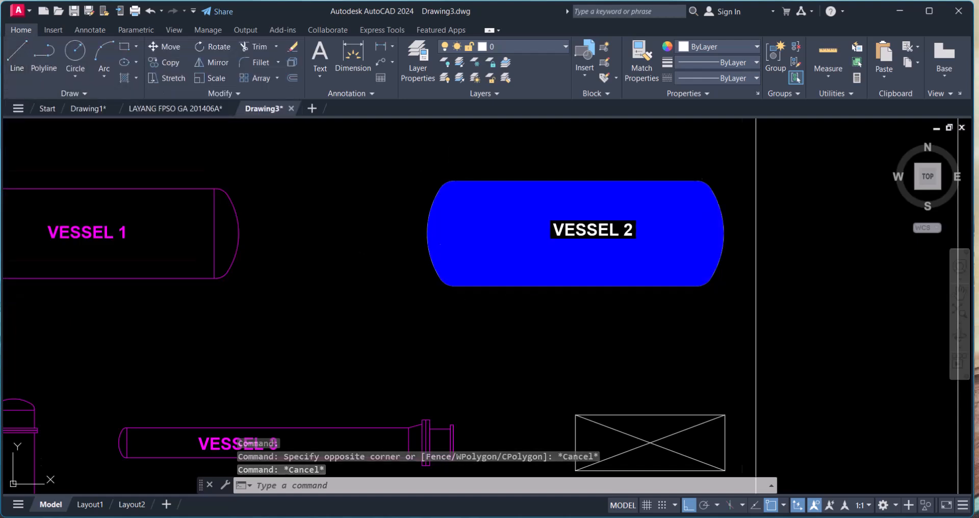
Step: Hatch the lower triangle of the small crossed rectangle beside VESSEL 3 with the ANSI31 pattern
scroll(464, 274, down, 3)
middle_drag(459, 255, 439, 201)
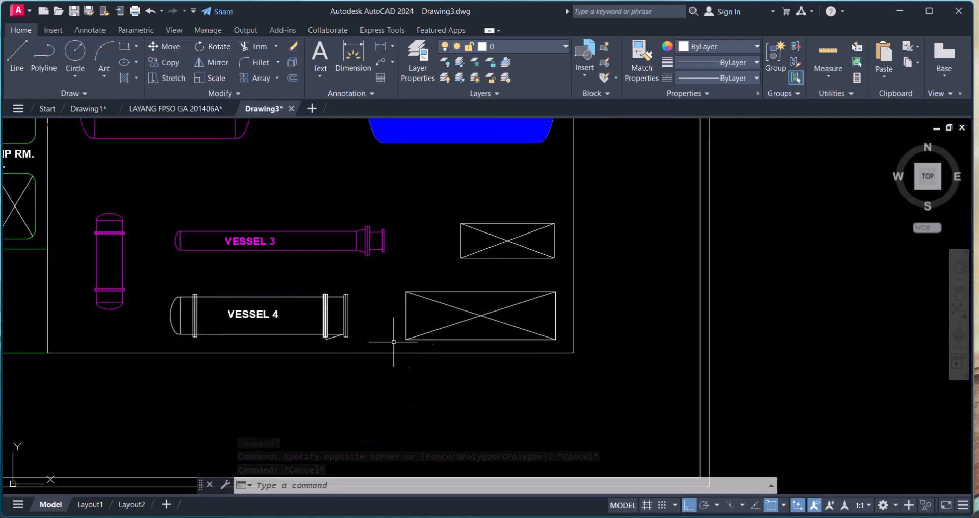
scroll(494, 254, up, 2)
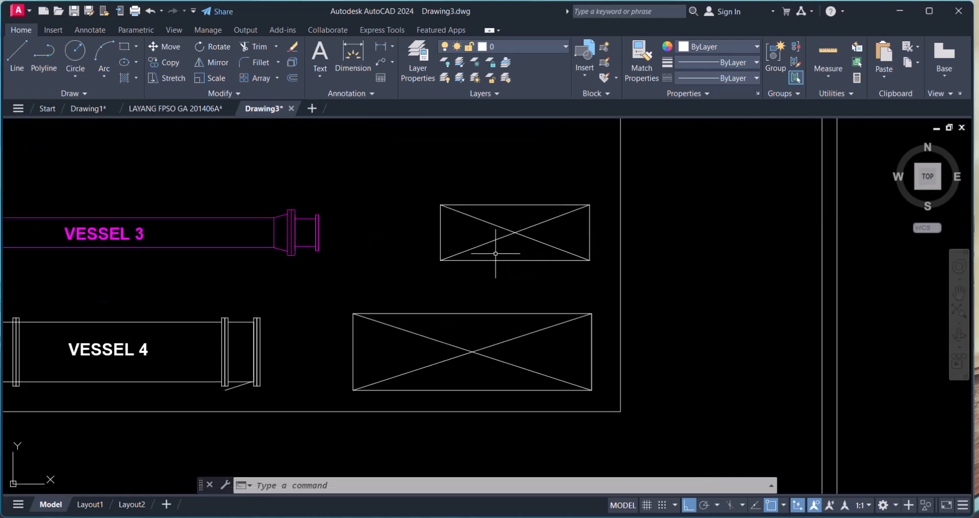
text(h)
key(Return)
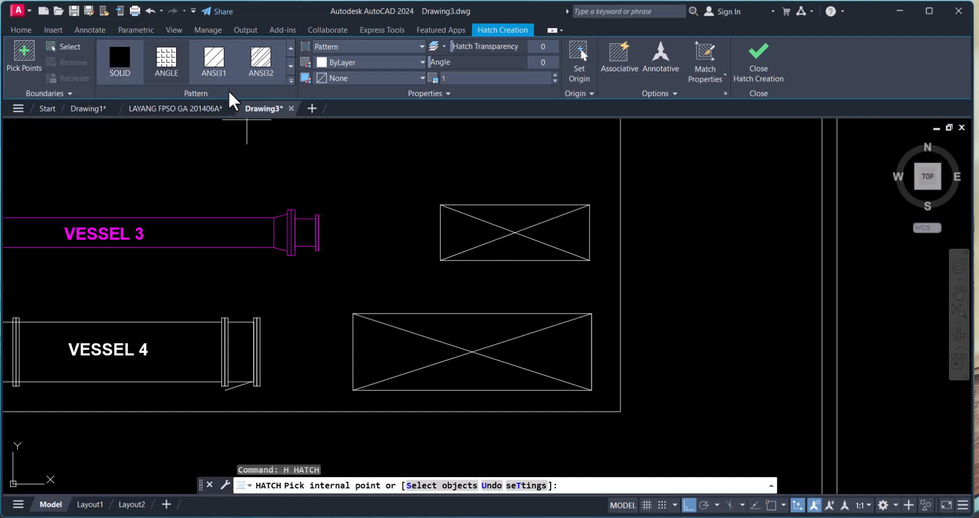
click(509, 252)
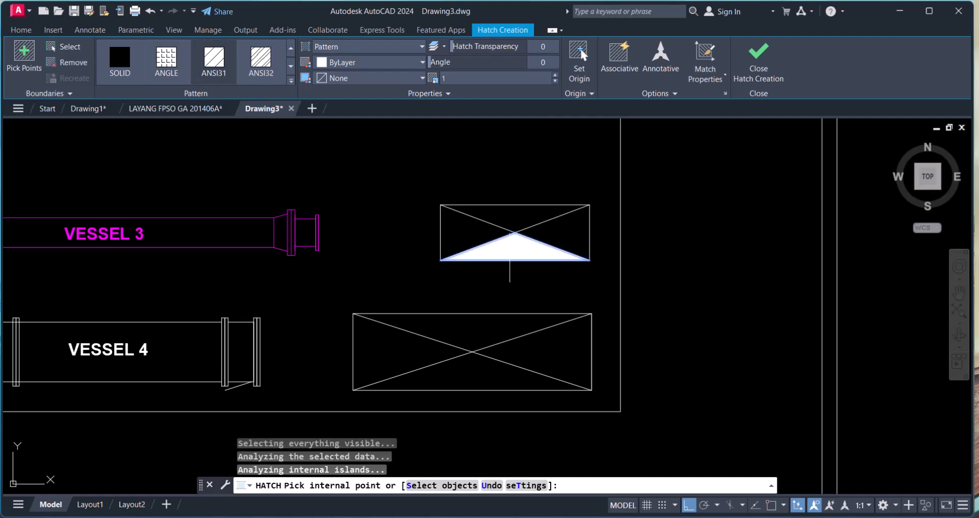
click(210, 65)
click(456, 237)
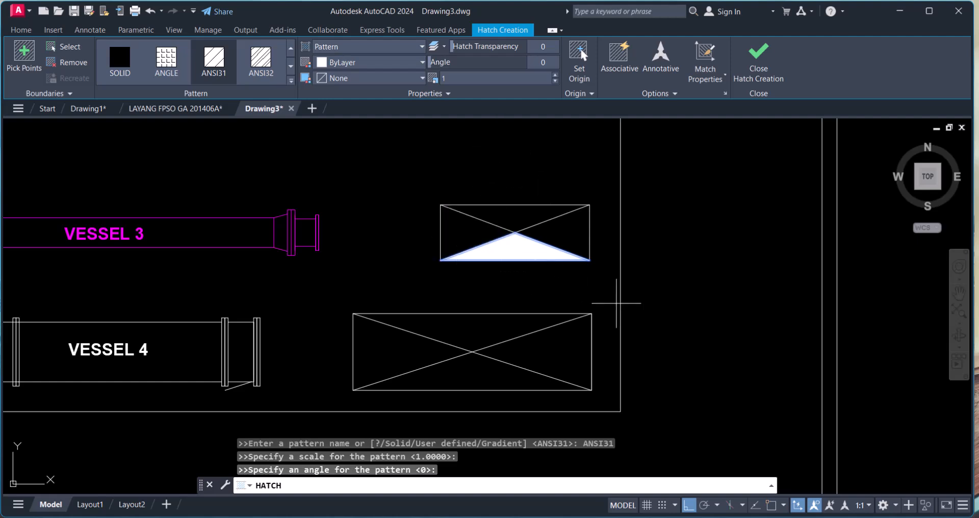
key(Escape)
Step: Set the scale of the triangle's ANSI31 hatch to 500 with Hatch Edit
click(520, 243)
click(515, 247)
text(ch)
key(Escape)
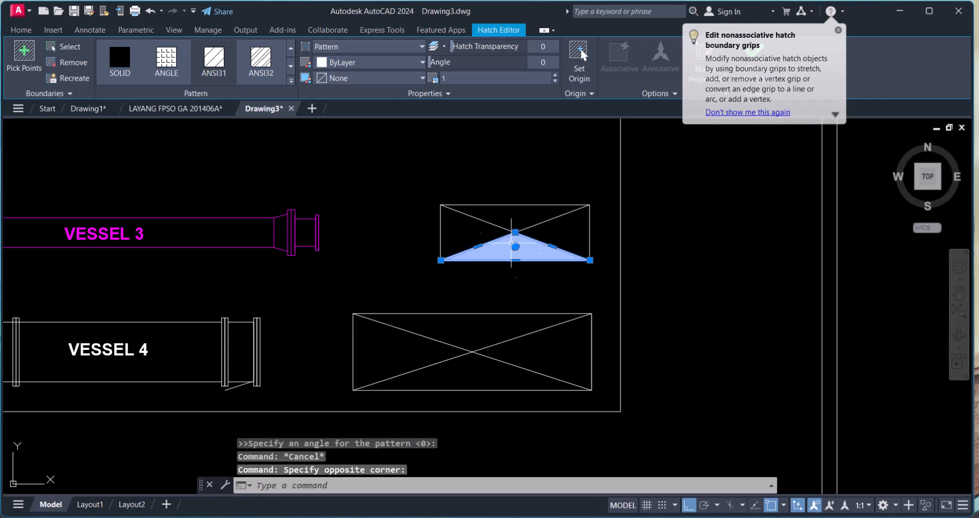
text(HE)
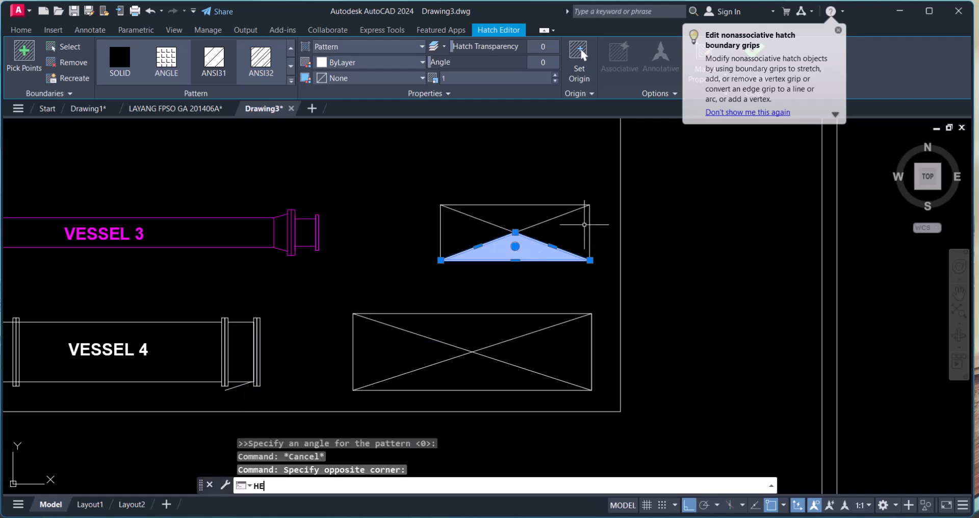
key(Return)
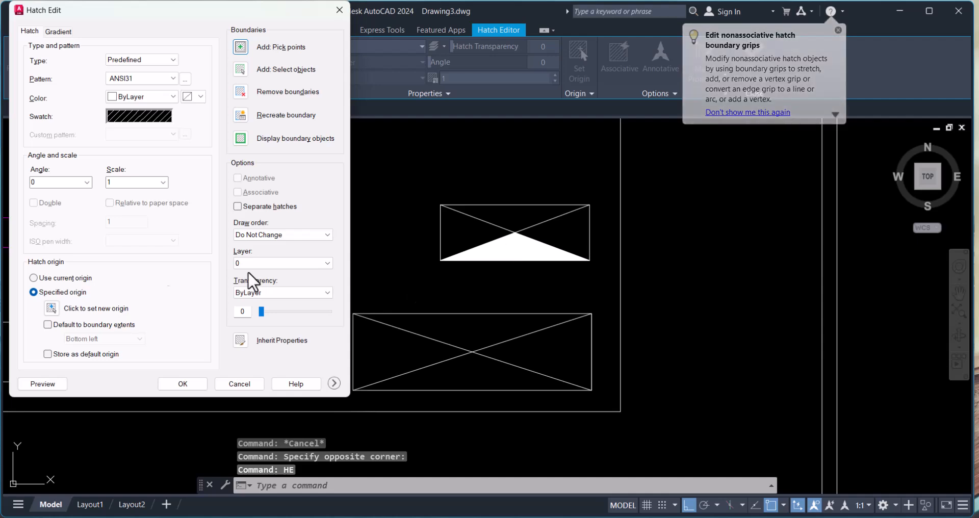
click(163, 183)
click(156, 218)
text(500)
key(Return)
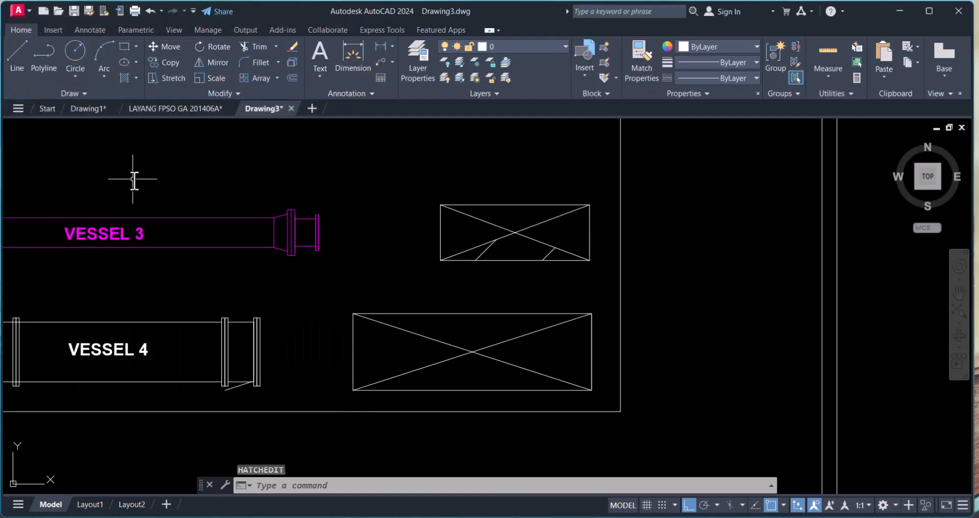
Step: Set the scale of the small crossed rectangle's ANSI31 hatch to 100 with Hatch Edit
click(479, 257)
text(cg)
key(Return)
key(Escape)
text(HE)
key(Return)
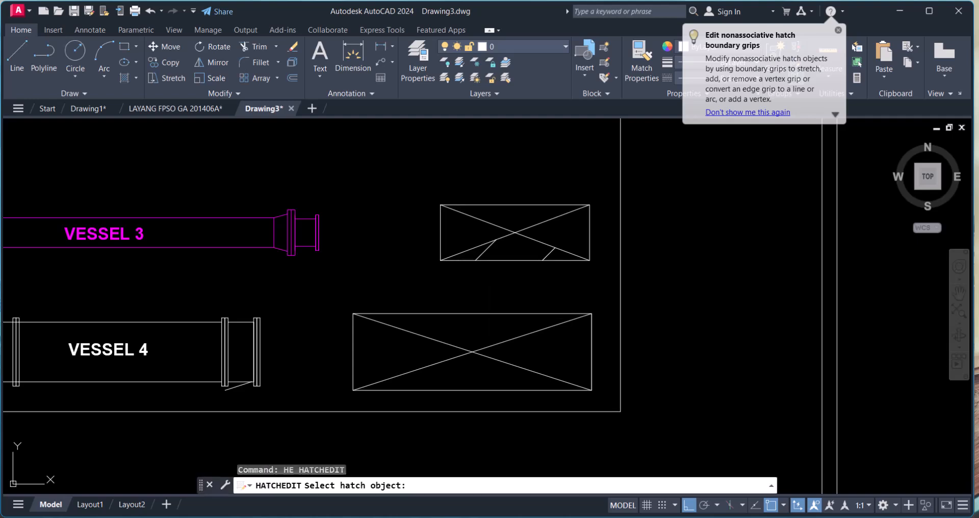
click(484, 250)
double_click(147, 179)
text(100)
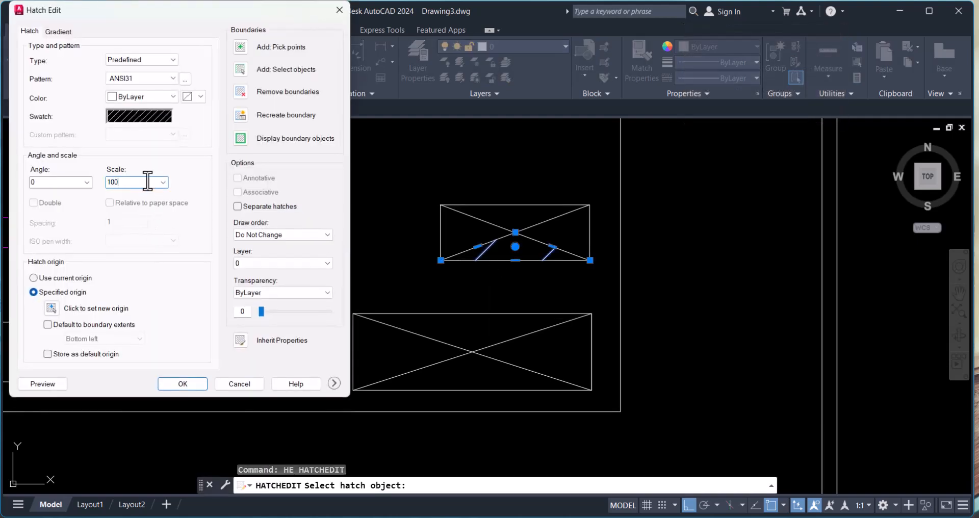
key(Return)
key(Escape)
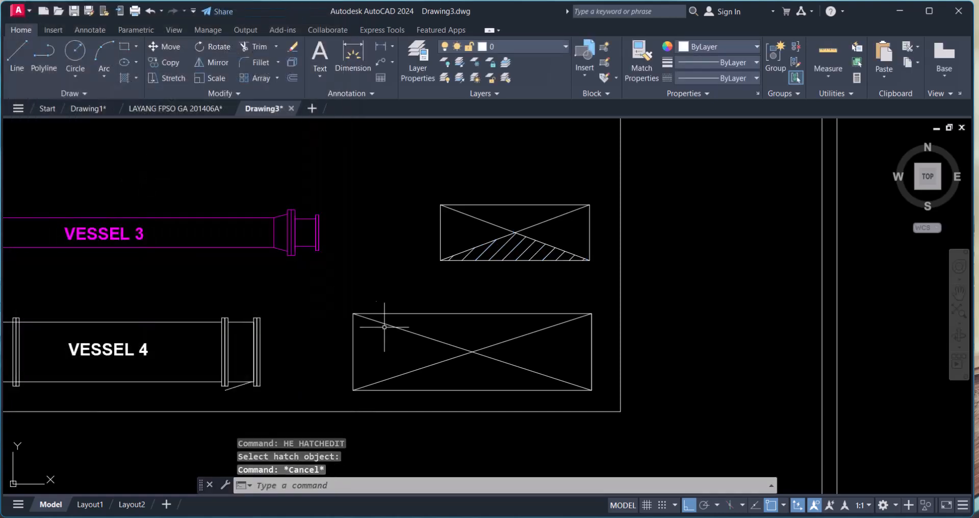
Step: Change the color of the small crossed rectangle's ANSI31 hatch to Magenta in its object properties
scroll(498, 312, down, 2)
scroll(499, 313, up, 2)
mouse_move(498, 312)
middle_down()
mouse_move(473, 348)
mouse_move(472, 373)
middle_up()
key(Escape)
click(488, 314)
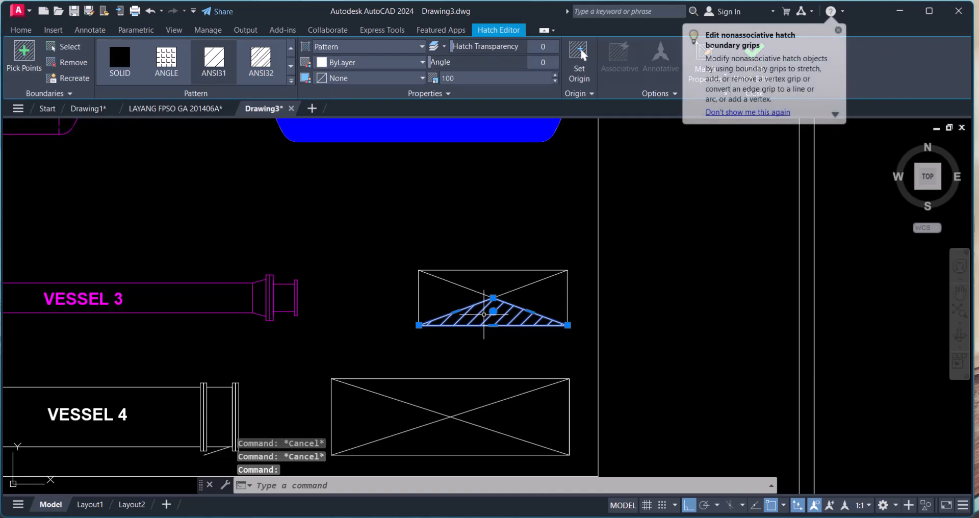
text(ch)
key(Return)
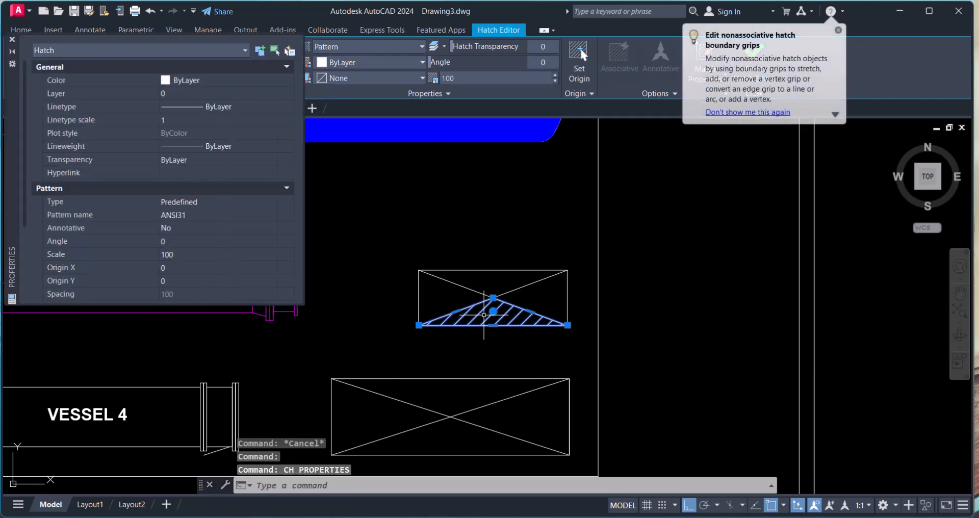
click(211, 77)
click(211, 77)
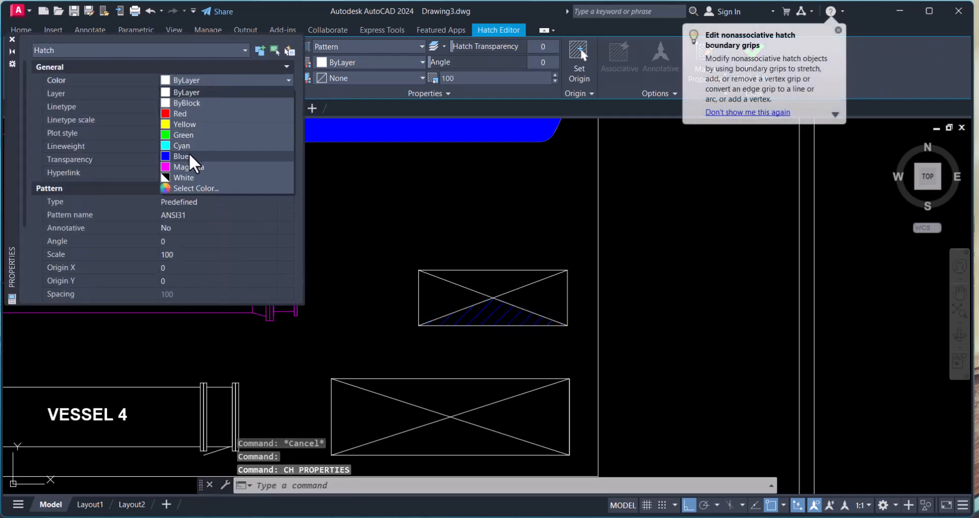
click(188, 166)
click(191, 167)
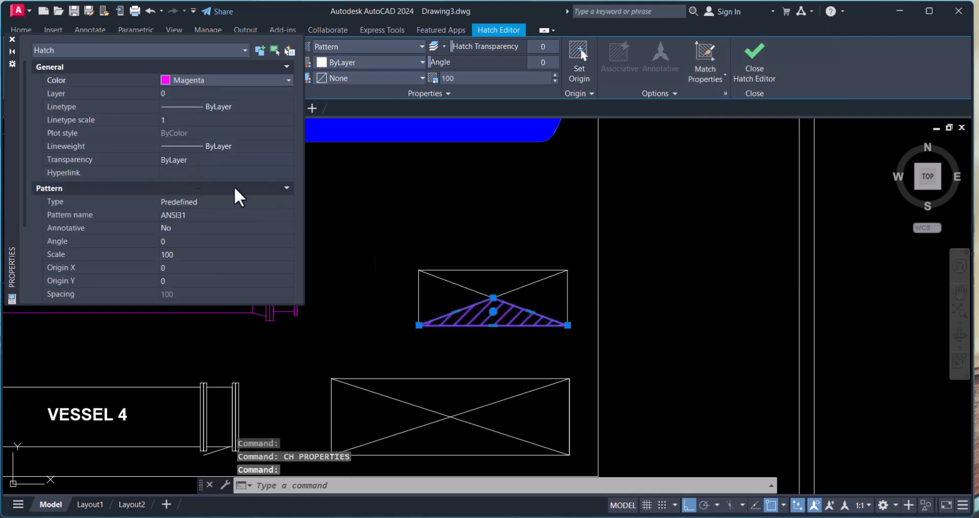
scroll(498, 321, down, 2)
click(11, 38)
key(Escape)
Step: Hatch the upper triangle of the small crossed rectangle beside VESSEL 3 with the ANGLE pattern
scroll(465, 306, up, 4)
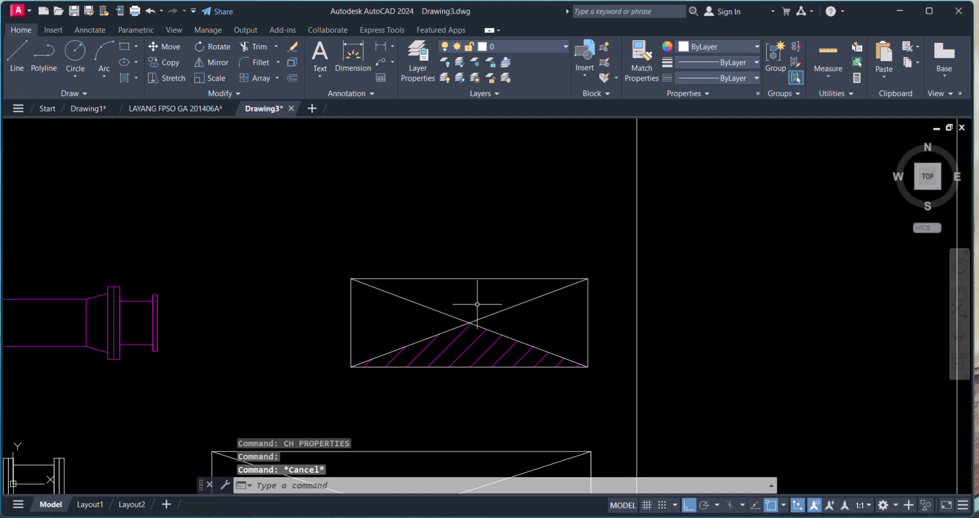
text(h)
key(Return)
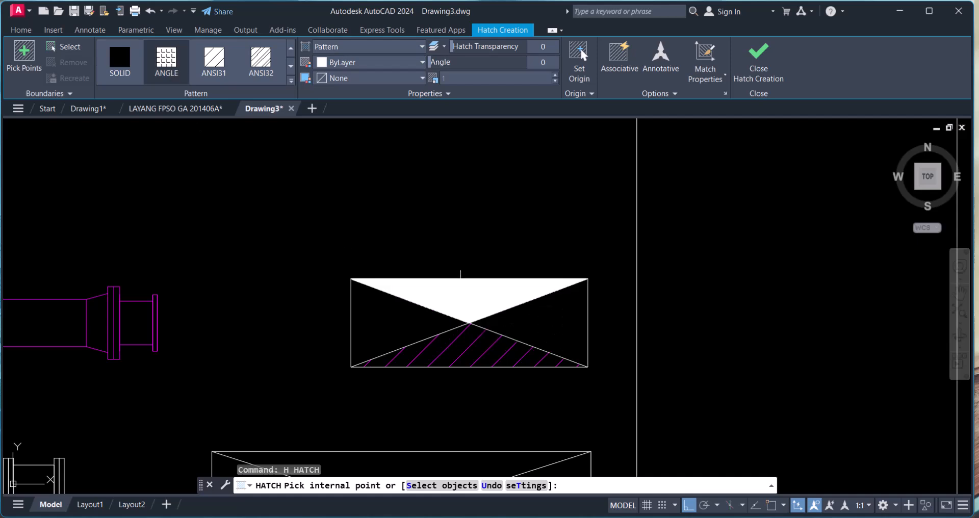
click(462, 293)
key(Escape)
Step: Set the scale of the upper triangle's ANGLE hatch to 100 with Hatch Edit
click(467, 309)
key(Escape)
text(he)
key(Return)
click(467, 304)
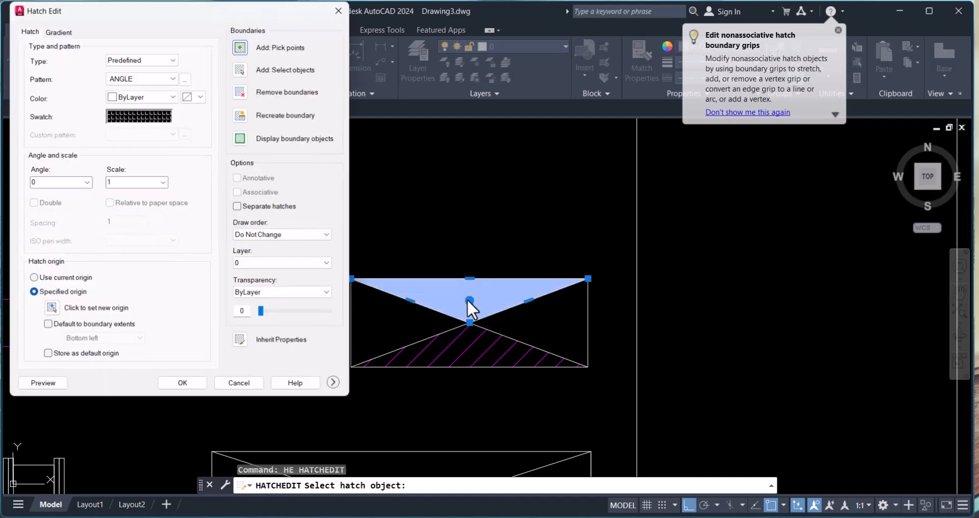
click(121, 183)
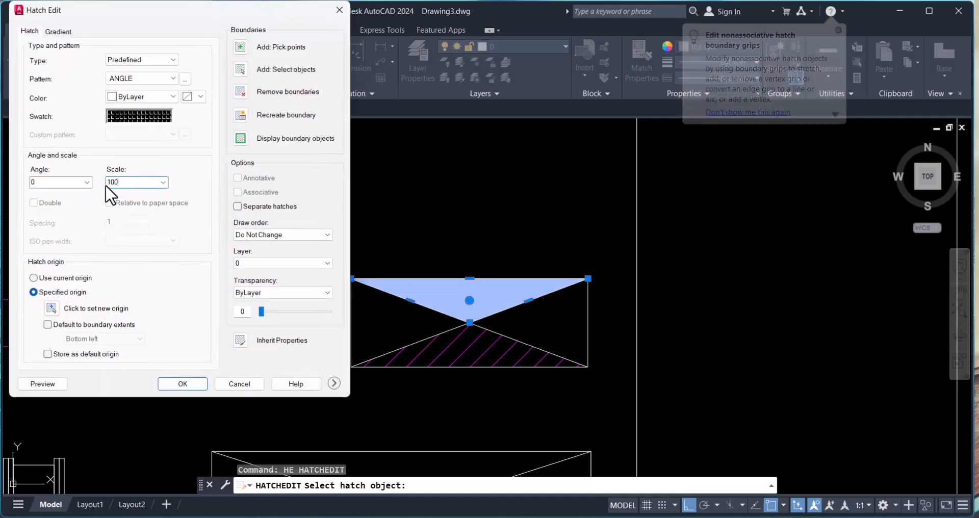
key(Return)
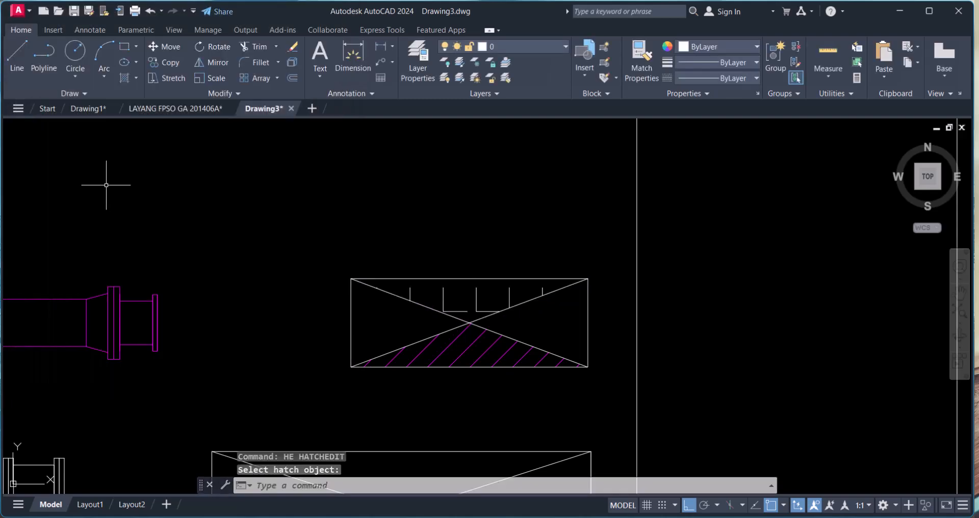
Step: Set the scale of the upper triangle's ANGLE hatch to 30 with Hatch Edit
key(Escape)
text(he)
key(Return)
click(479, 306)
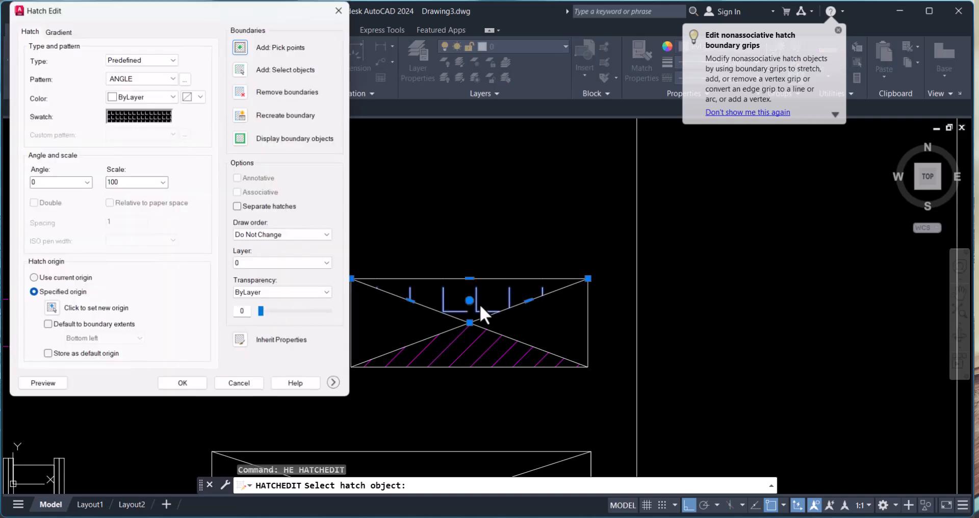
double_click(133, 182)
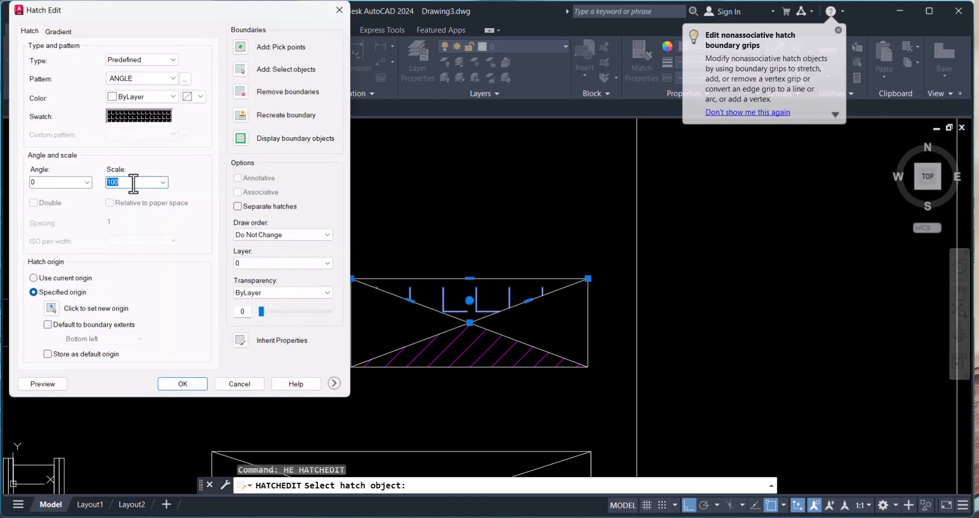
text(30)
key(Return)
key(Escape)
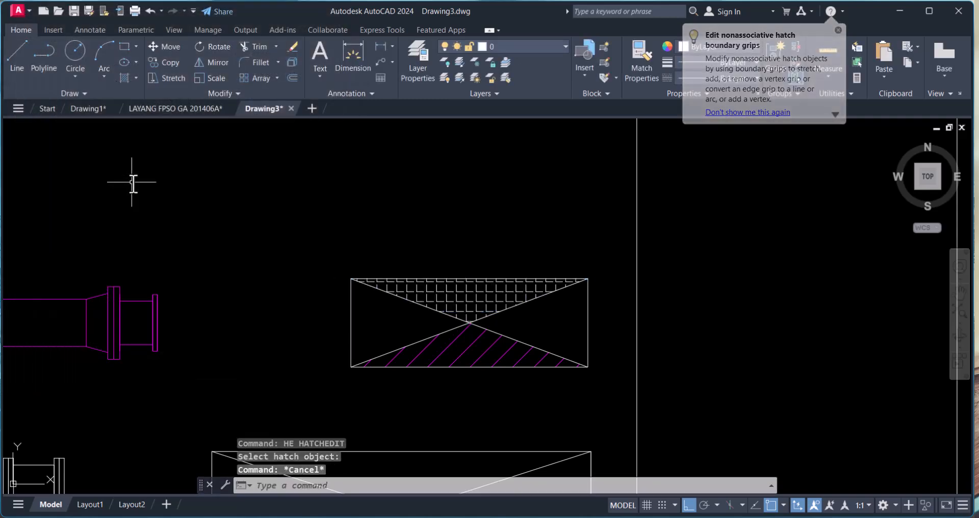
scroll(492, 317, up, 4)
click(492, 317)
click(413, 252)
text(ch)
key(Return)
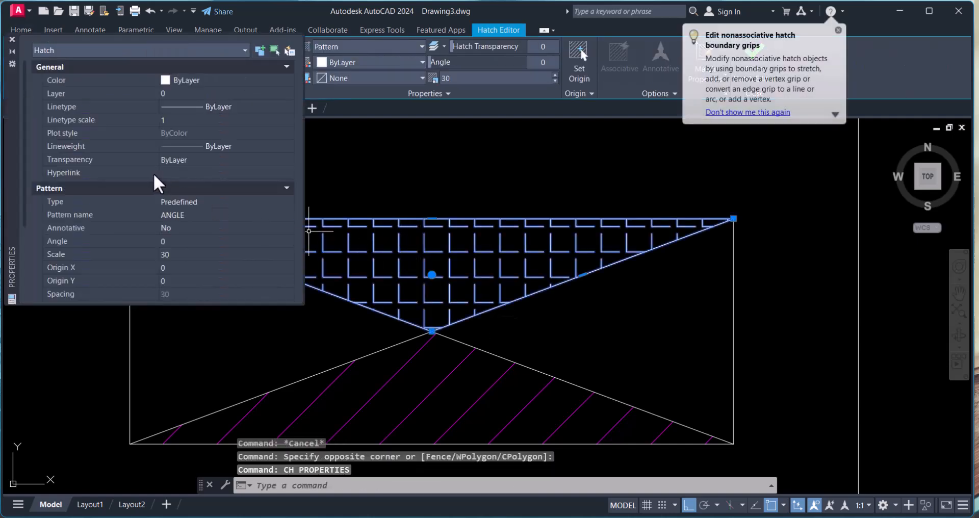
key(Escape)
key(Escape)
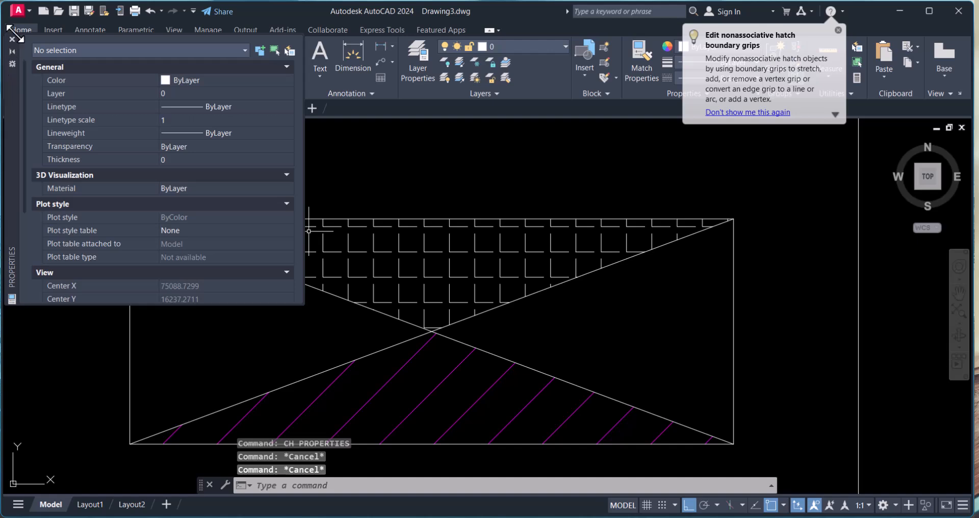
click(13, 39)
Step: Change the upper triangle's ANGLE hatch color to the yellow 244,238,81 in the Hatch Editor
click(419, 277)
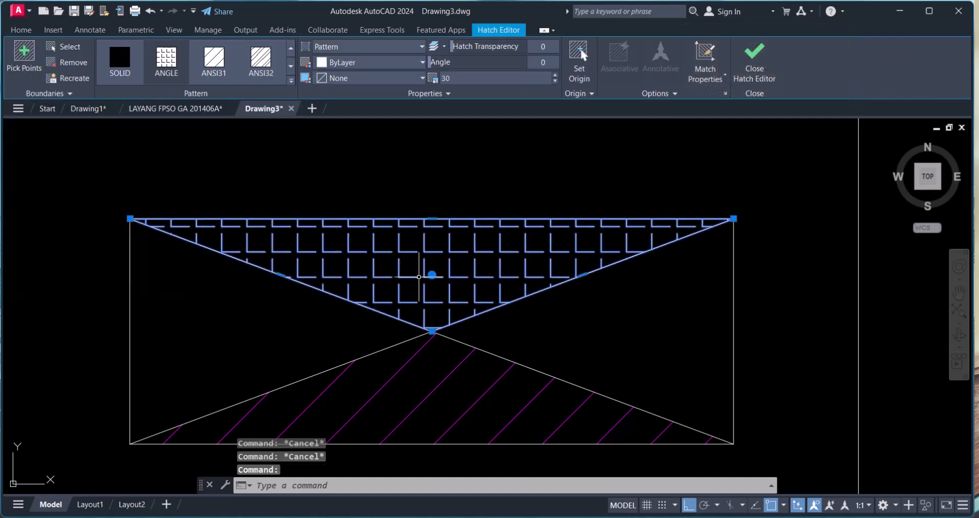
click(400, 59)
click(400, 60)
click(400, 60)
click(400, 58)
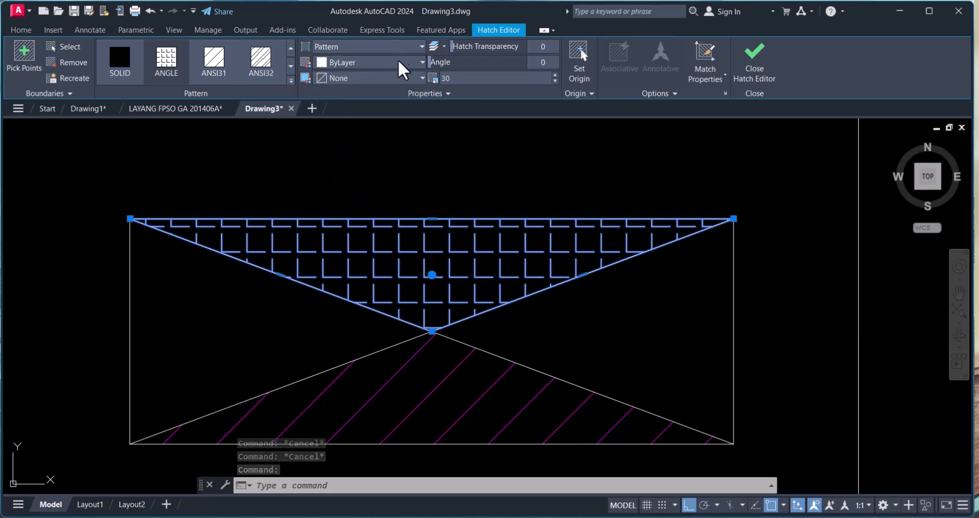
click(397, 60)
click(333, 130)
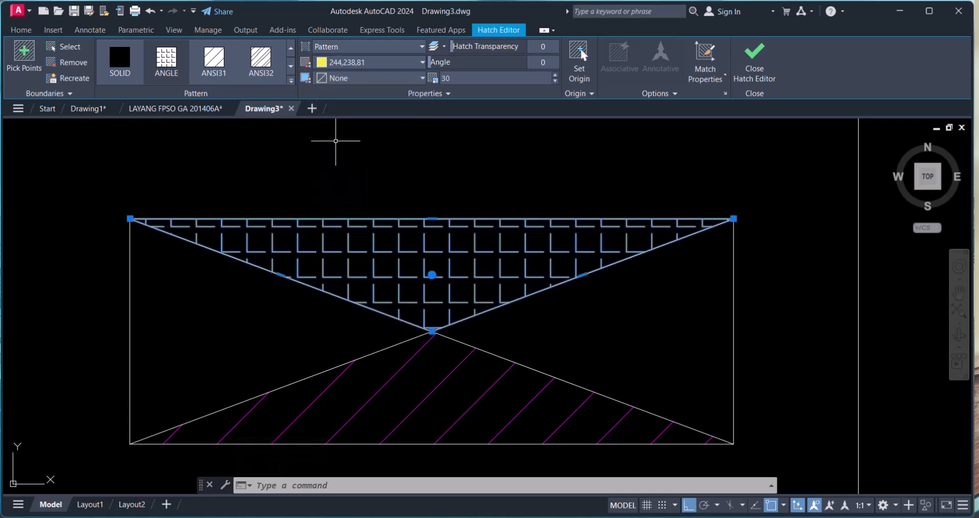
key(Escape)
Step: Apply the SOLID pattern to VESSEL 2's blue hatch
scroll(601, 335, down, 4)
scroll(559, 302, down, 7)
middle_drag(561, 319, 549, 359)
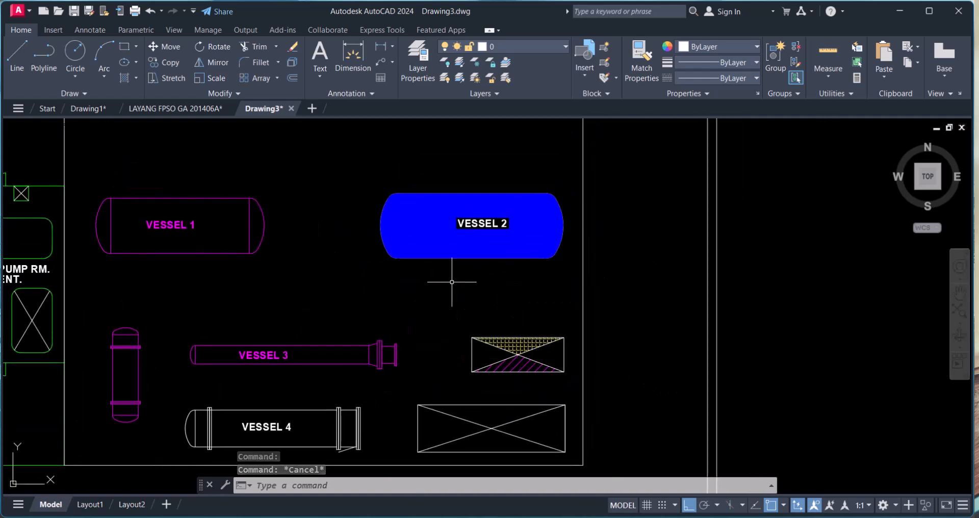
click(416, 242)
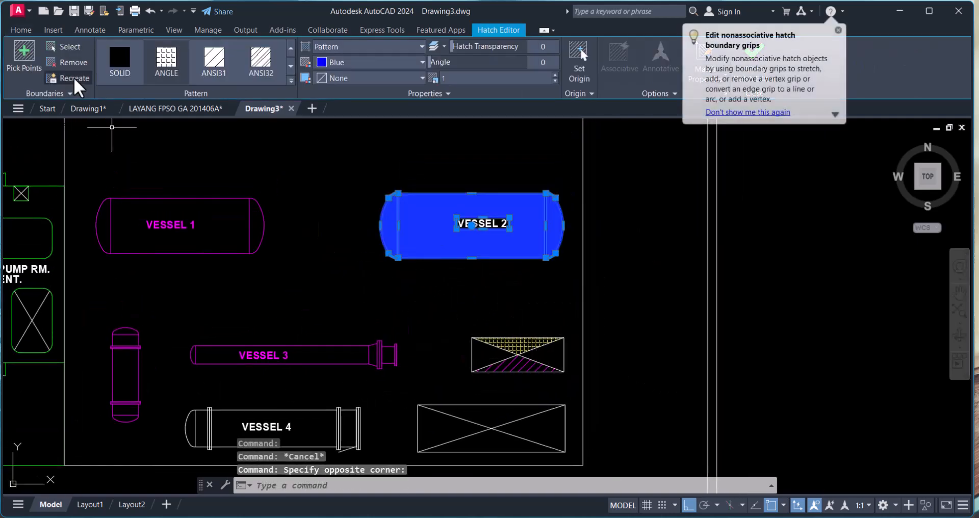
click(115, 56)
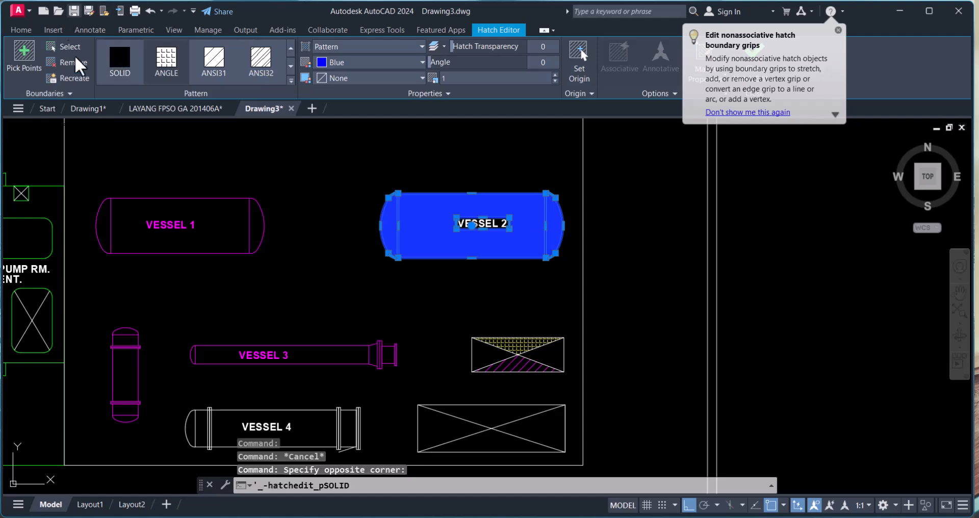
key(Escape)
scroll(357, 262, down, 4)
scroll(414, 338, up, 4)
click(407, 295)
key(Escape)
text(HE)
key(Return)
key(Escape)
scroll(400, 291, up, 1)
click(400, 294)
click(388, 276)
scroll(389, 277, down, 3)
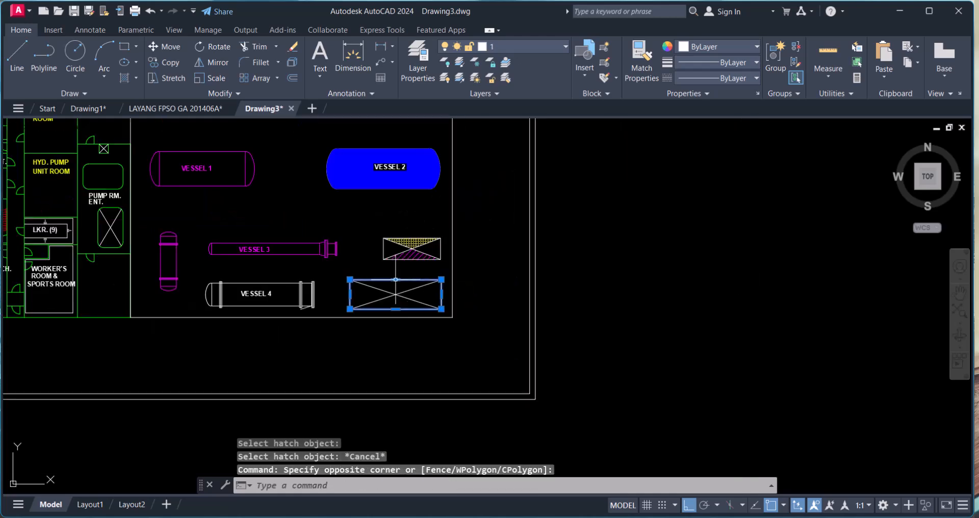
Step: Change the color of the DECK STORE label to Green in its object properties
middle_drag(296, 280, 497, 312)
middle_drag(354, 291, 586, 329)
middle_drag(328, 271, 344, 310)
scroll(352, 232, up, 4)
middle_drag(345, 234, 356, 260)
key(Escape)
scroll(352, 262, down, 2)
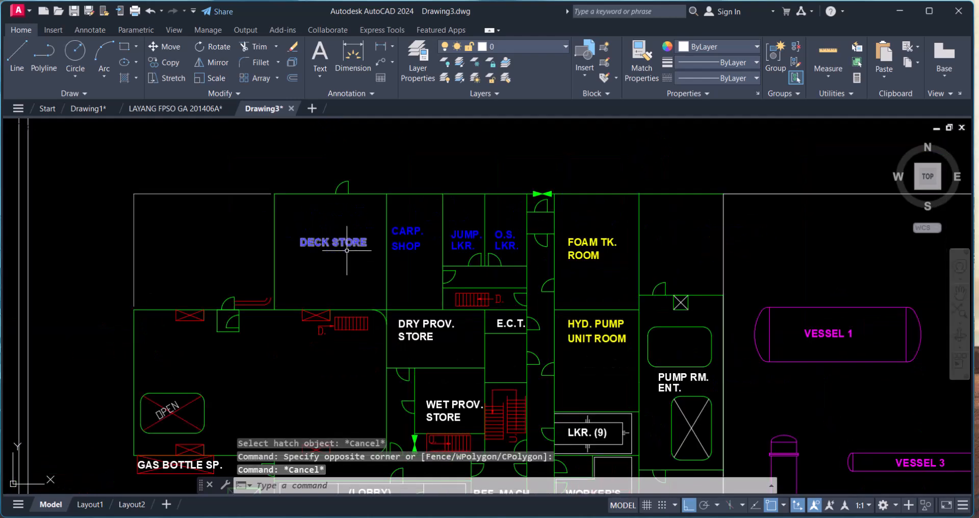
click(347, 266)
click(327, 233)
text(ch)
key(Return)
click(191, 79)
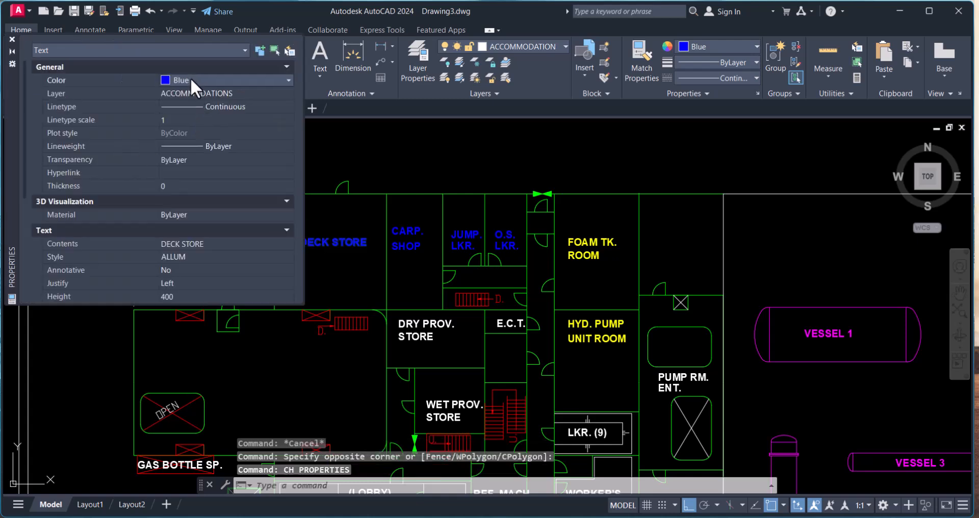
click(191, 78)
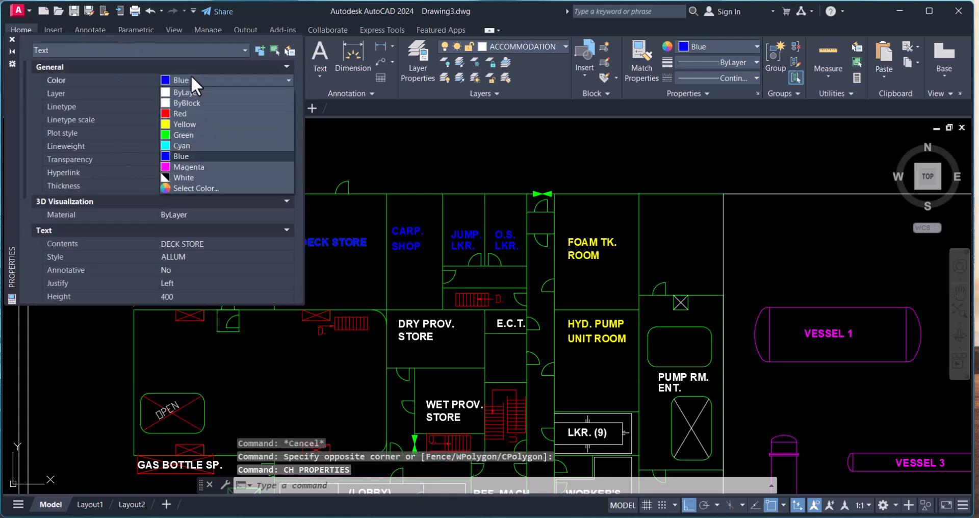
click(192, 136)
click(13, 39)
key(Escape)
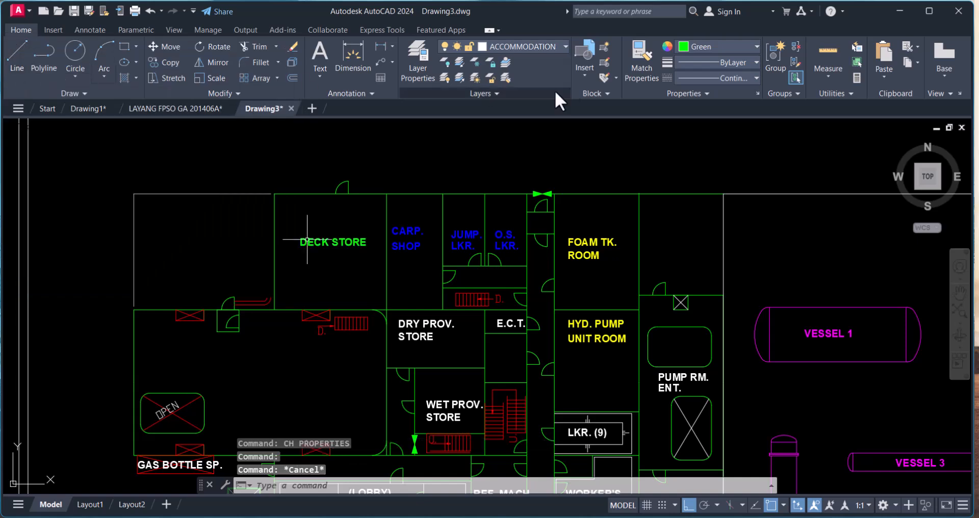
Step: Copy the DECK STORE label's properties to the CARP. SHOP, JUMP. LKR. and O.S. LKR. labels with Match Properties
click(641, 70)
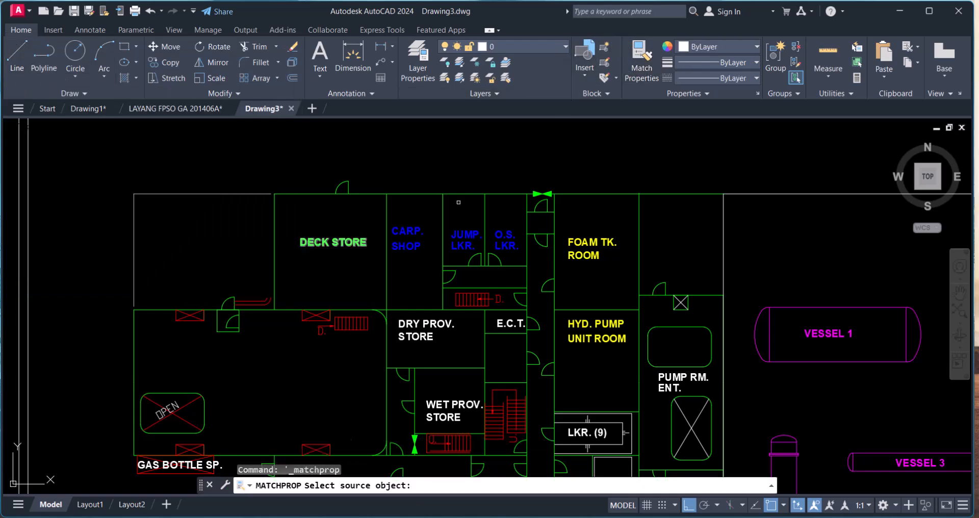
click(363, 238)
click(406, 228)
click(405, 245)
click(462, 245)
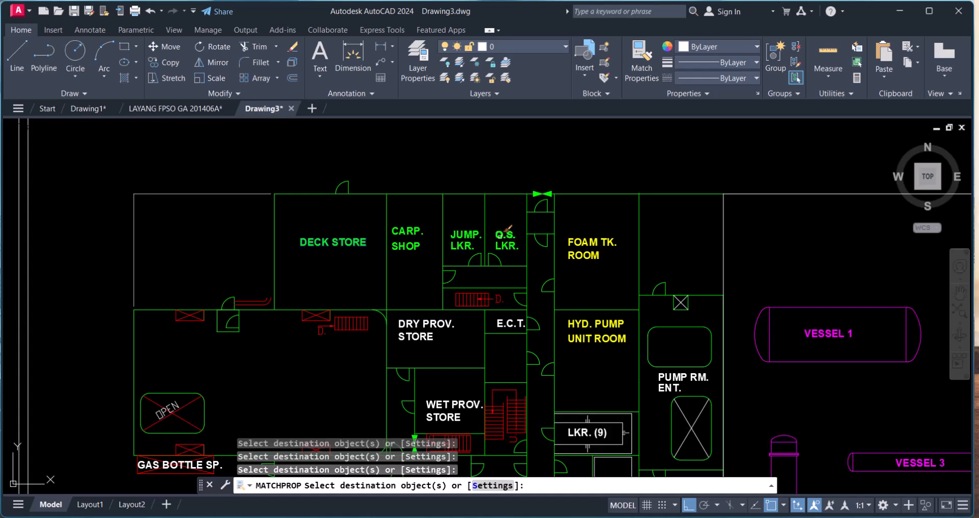
click(500, 237)
key(Escape)
Step: Change the color of VESSEL 4's upper horizontal line to Cyan in its object properties
scroll(615, 310, down, 3)
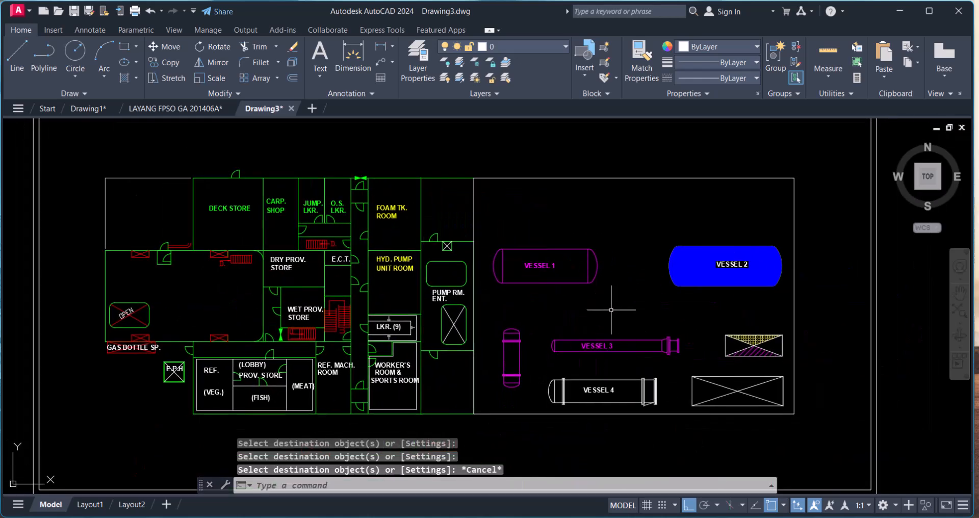
key(Escape)
scroll(487, 281, up, 2)
middle_drag(645, 368, 576, 251)
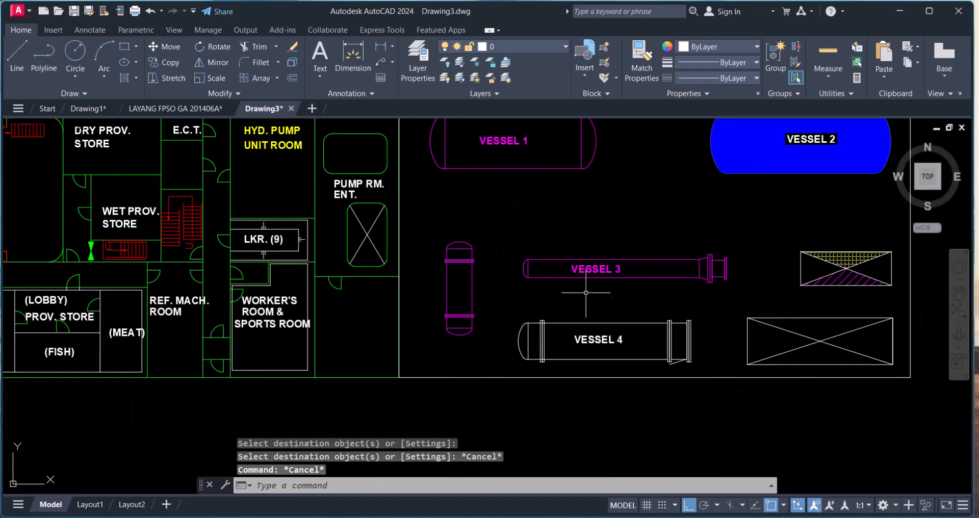
click(612, 319)
click(610, 323)
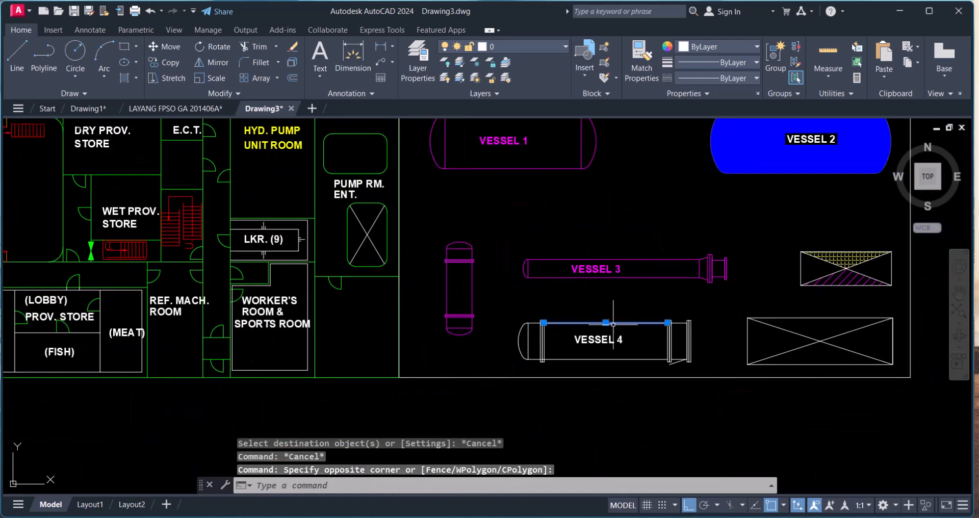
text(ch)
key(Return)
click(193, 78)
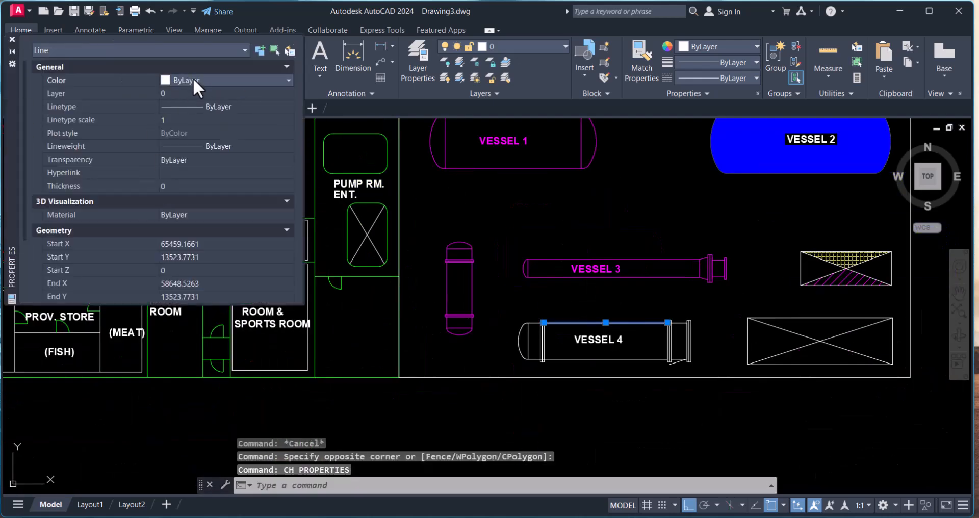
click(192, 78)
click(195, 145)
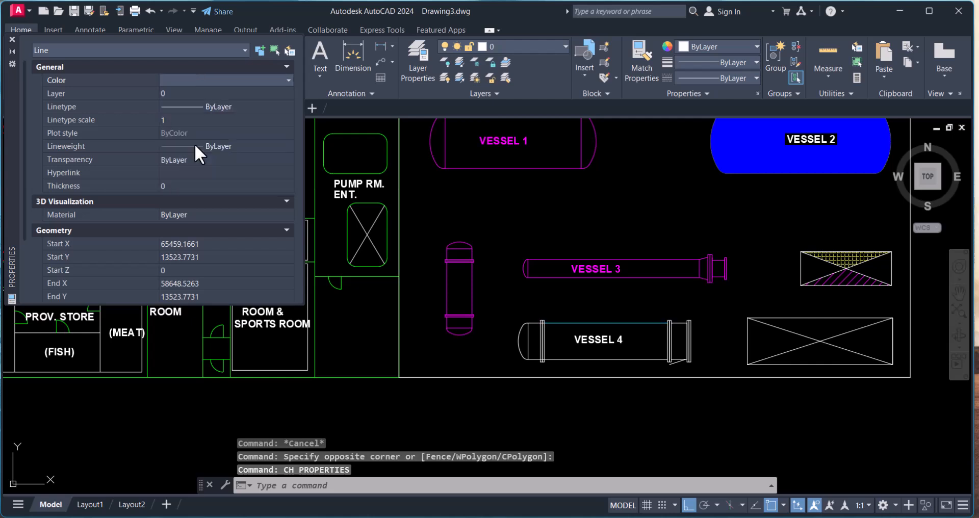
click(12, 38)
key(Escape)
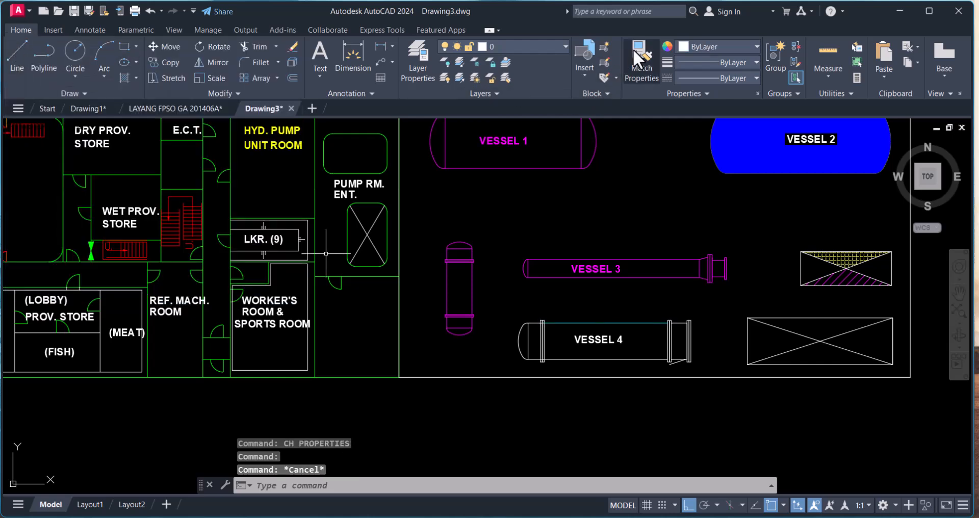
Step: Copy the cyan upper line's properties to the rest of VESSEL 4, including its label, with Match Properties
click(640, 57)
click(620, 326)
drag(502, 308, 686, 376)
click(501, 293)
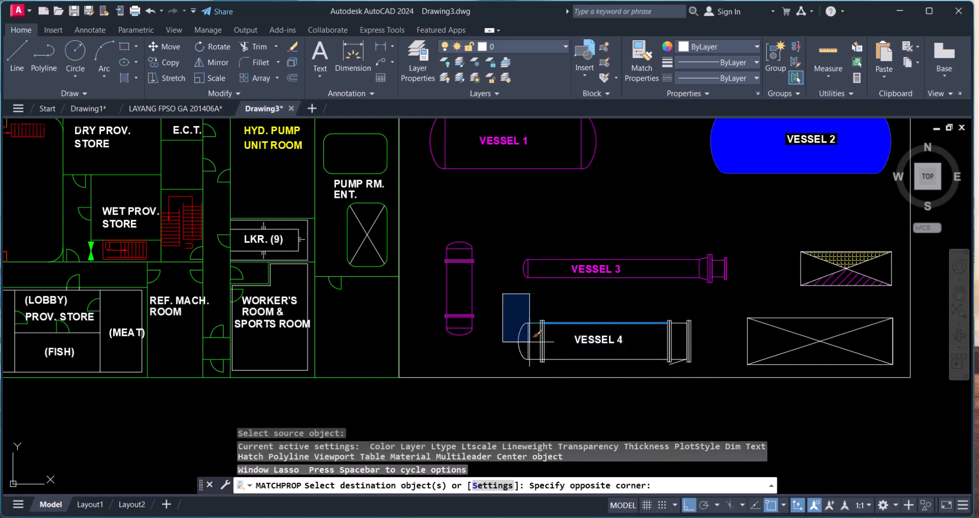
click(702, 367)
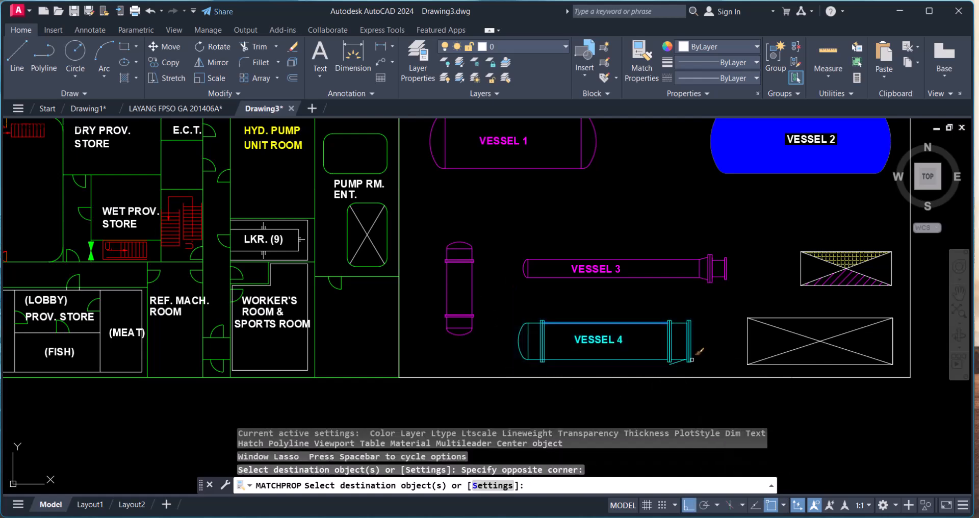
Step: Look over the recolored deck plan and vessels, and end Match Properties
scroll(678, 348, down, 2)
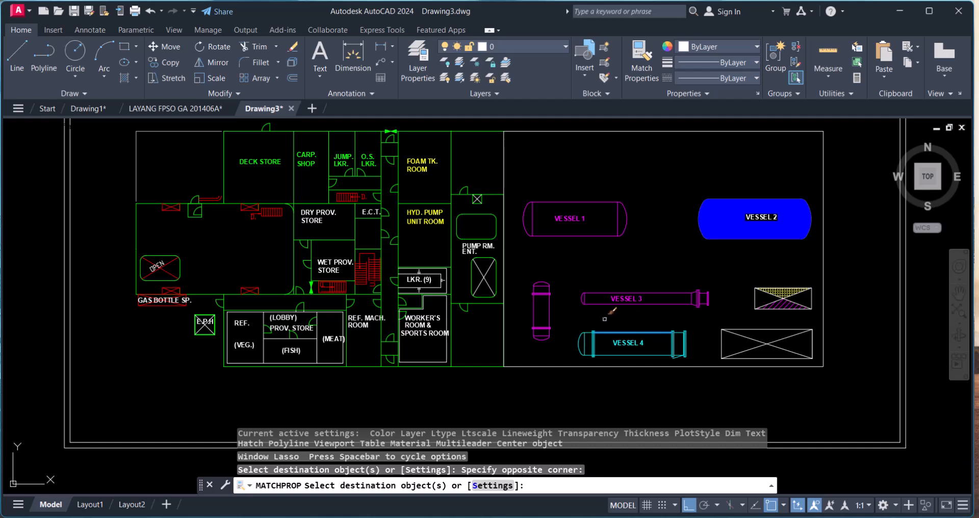
scroll(508, 271, down, 2)
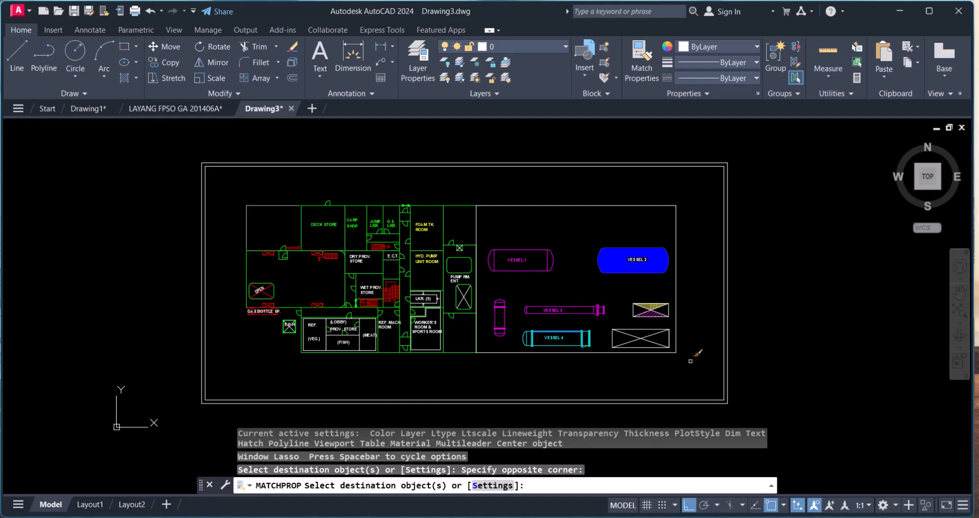
scroll(653, 353, up, 2)
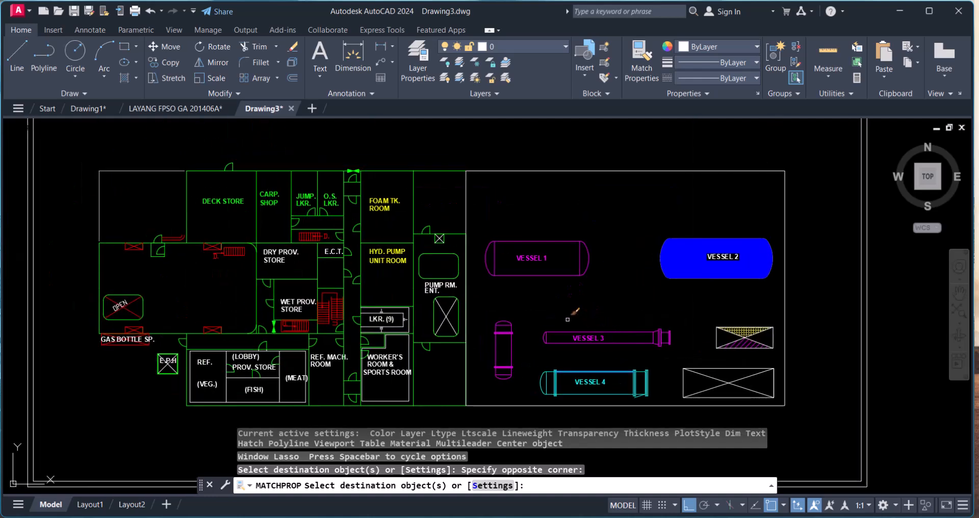
scroll(542, 295, down, 3)
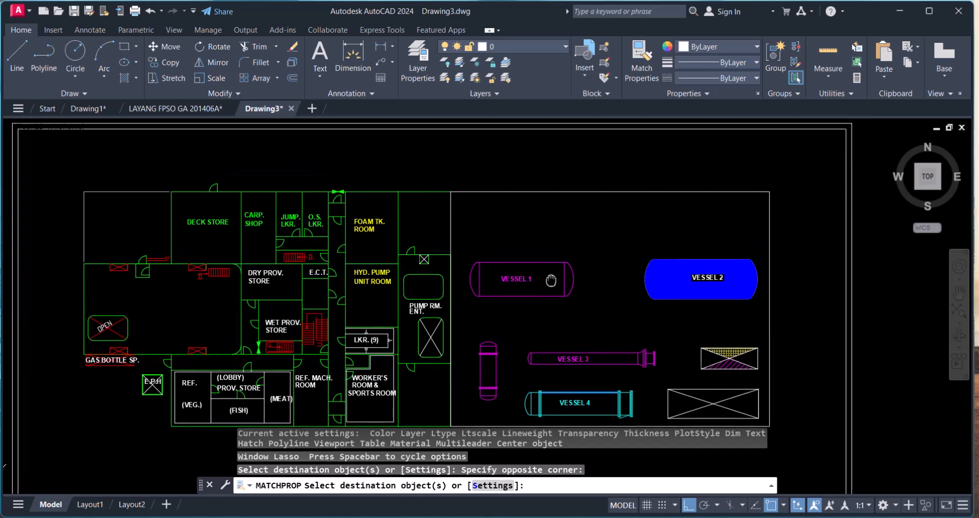
scroll(531, 235, up, 1)
key(Escape)
key(Escape)
key(Escape)
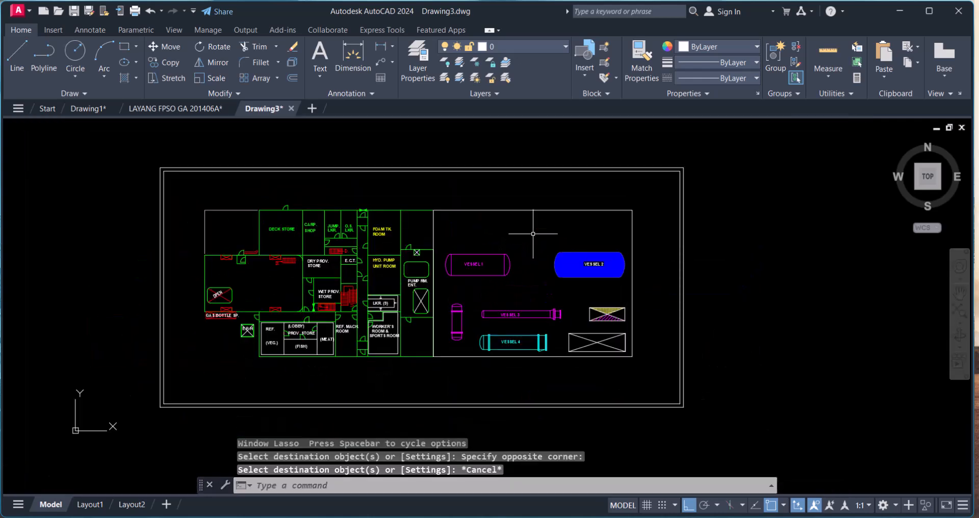
text(mi)
key(Return)
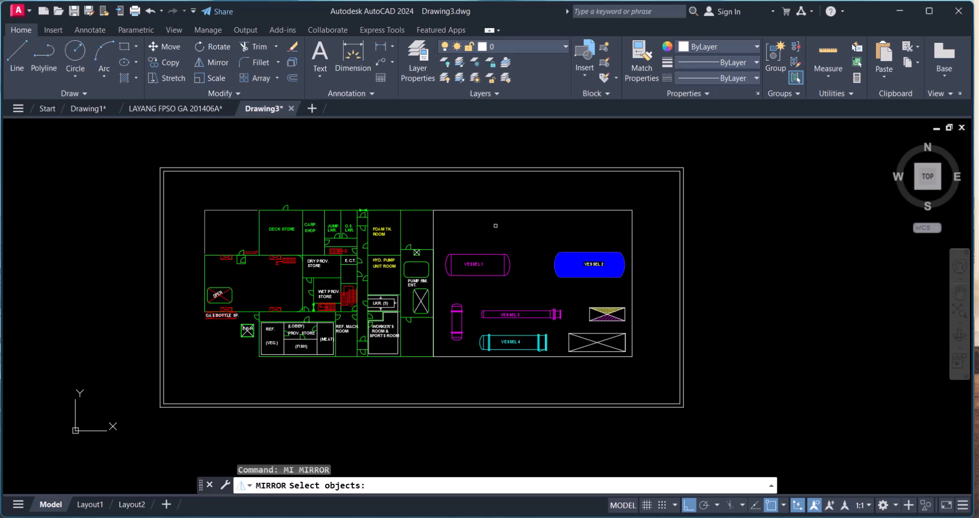
scroll(495, 225, up, 2)
key(Escape)
key(Escape)
key(Escape)
Step: Add a multiline text reading NEW VESSEL in the empty area above VESSEL 1 and VESSEL 2
text(mt)
key(Return)
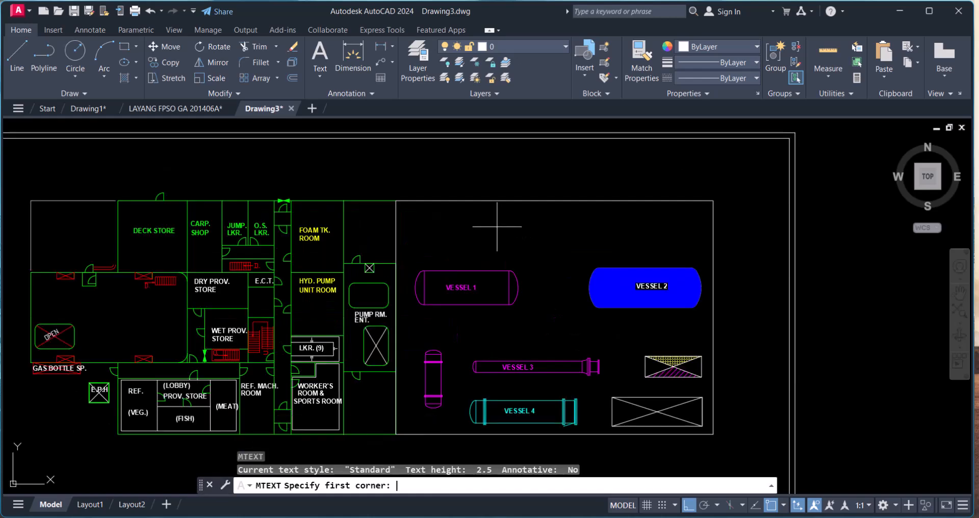
scroll(498, 226, up, 2)
click(444, 206)
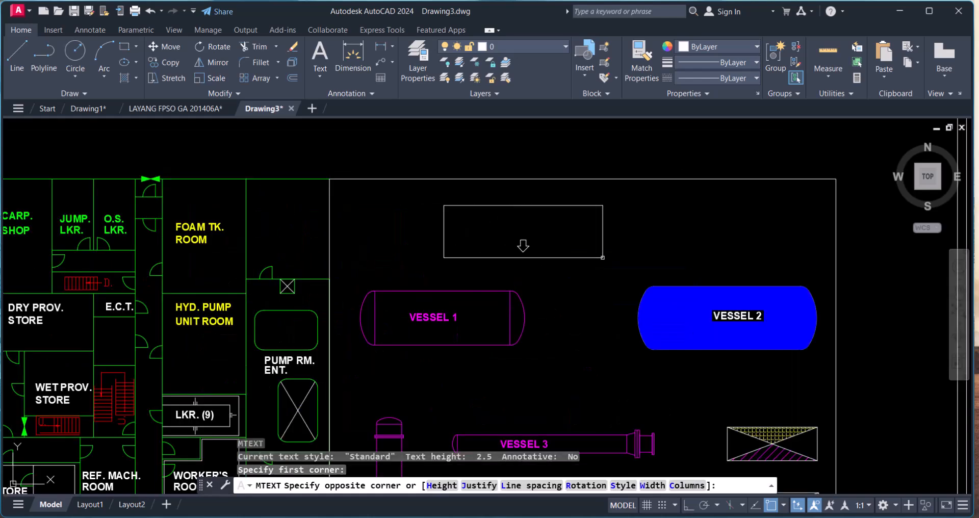
click(606, 261)
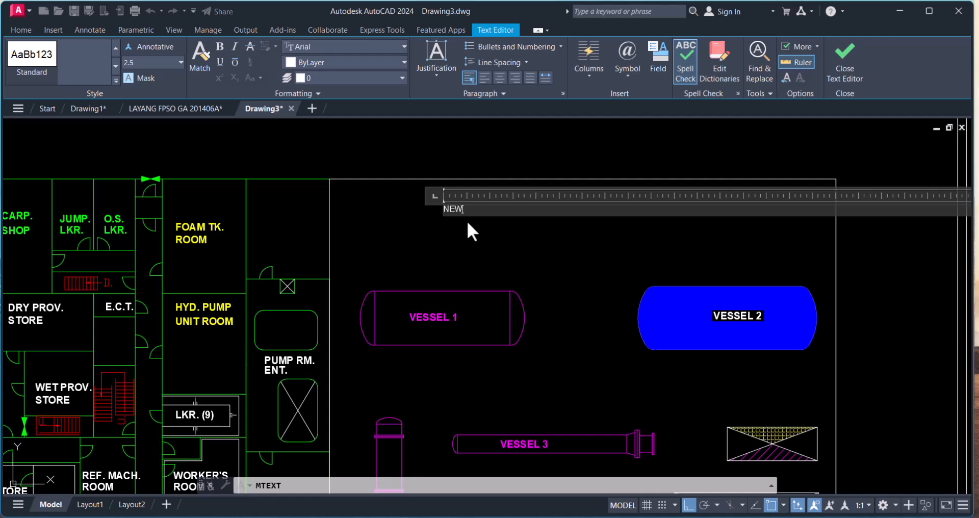
text(VESSE)
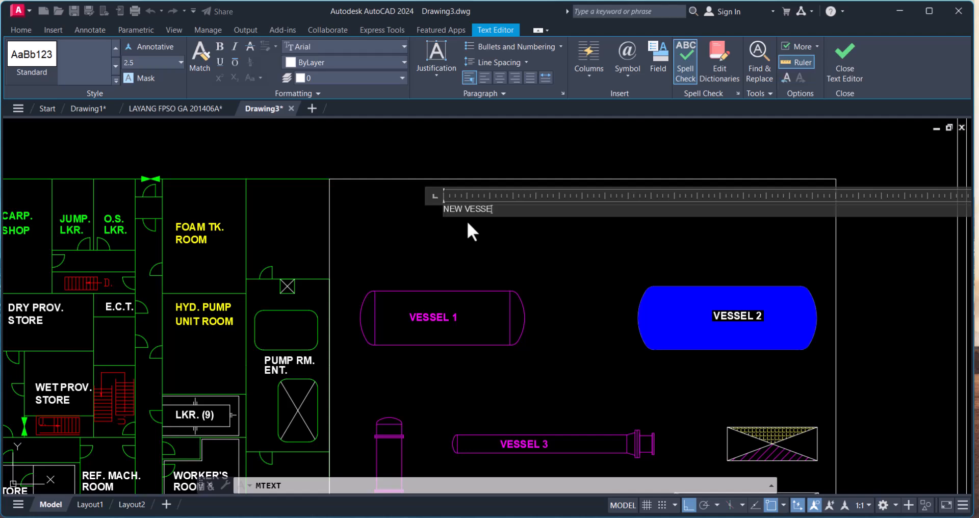
Step: Change the color of the NEW VESSEL text to 200,201,45
drag(497, 209, 459, 208)
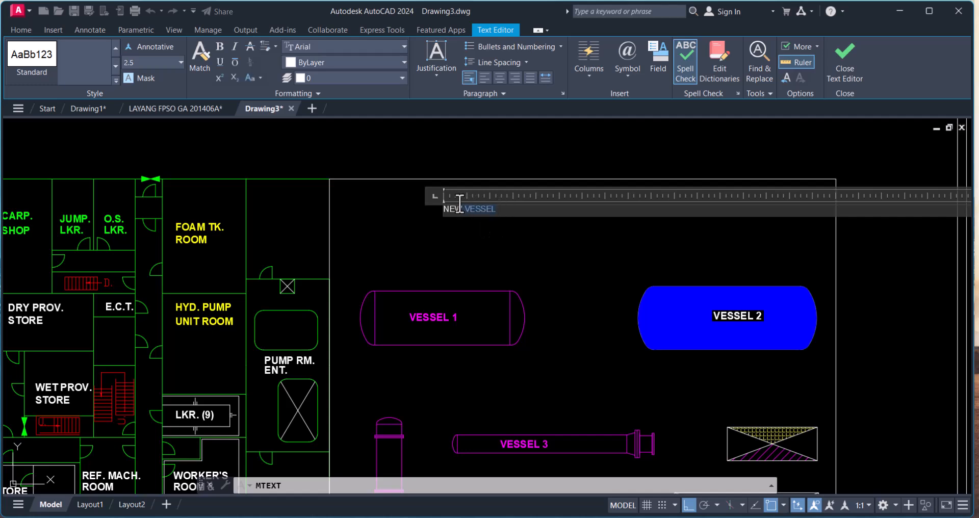
click(357, 77)
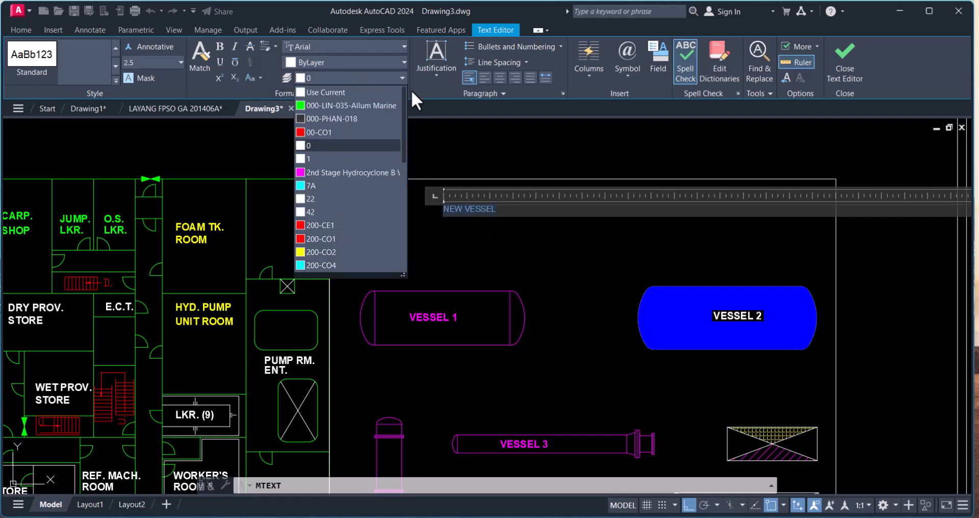
click(359, 58)
click(359, 58)
click(363, 63)
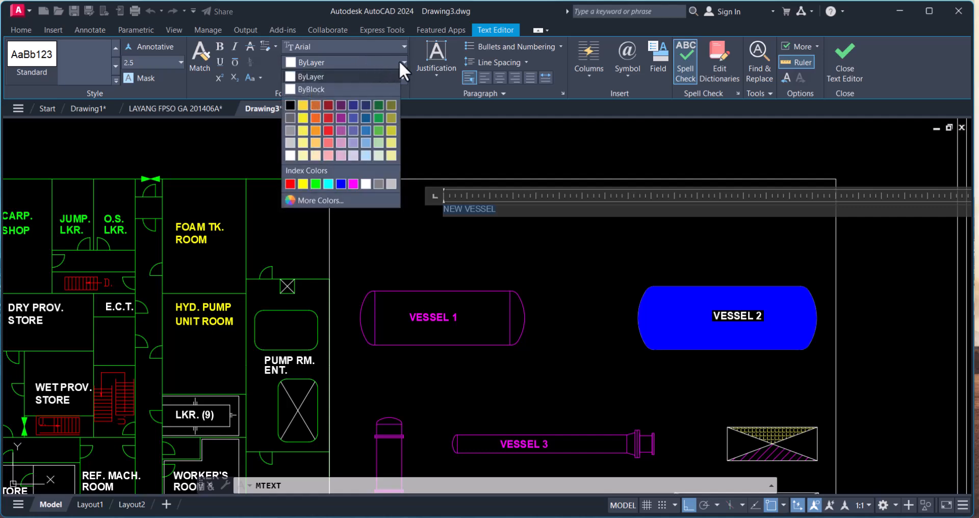
click(390, 129)
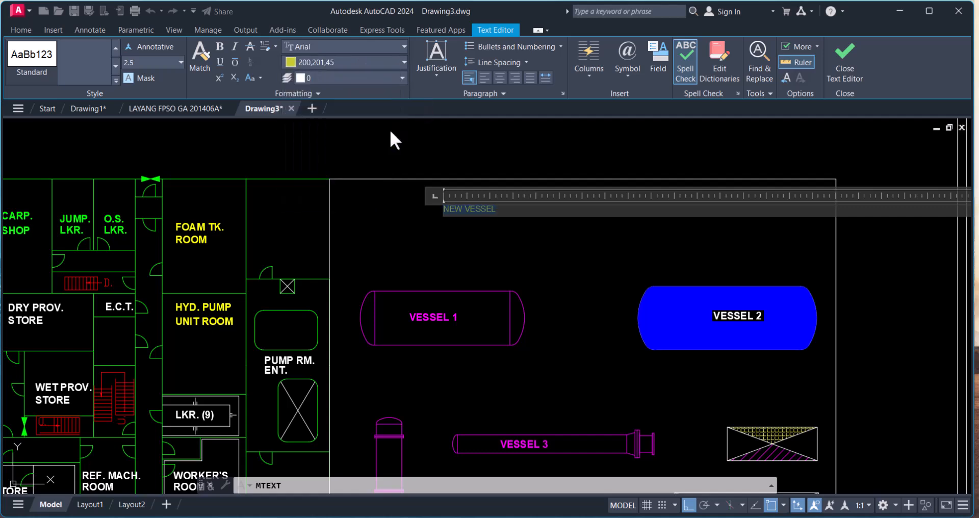
Step: Try text heights of 25, 2.5 and 6 on the NEW VESSEL text
click(145, 67)
text(25)
key(Return)
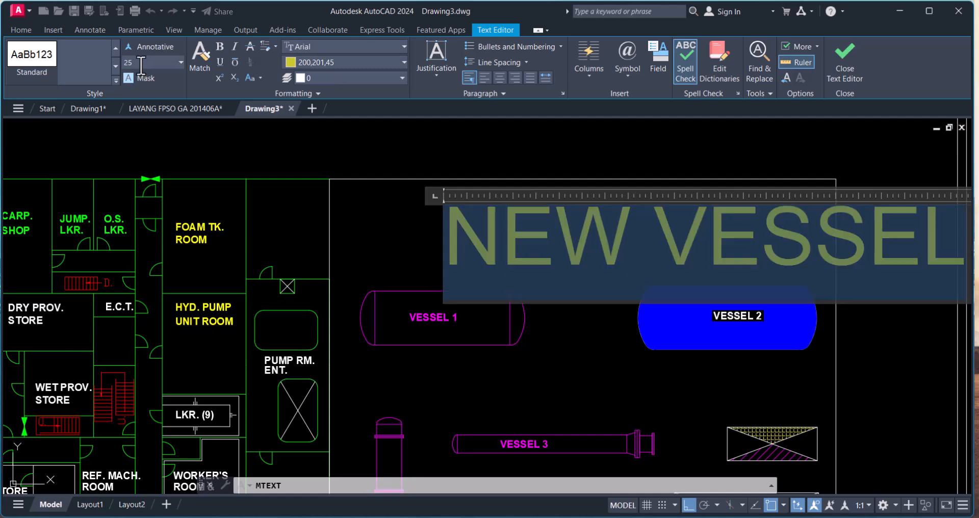
click(142, 65)
text(2.5)
key(Return)
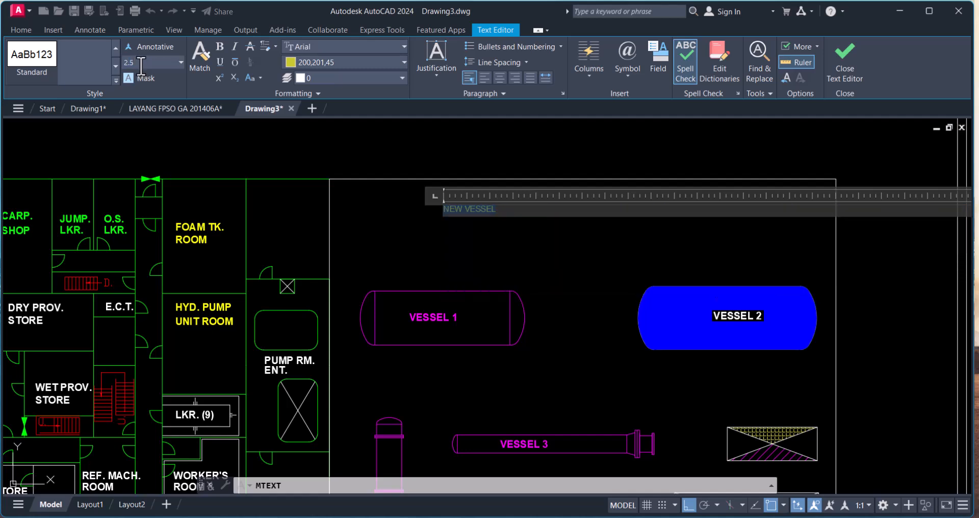
text(6)
key(Return)
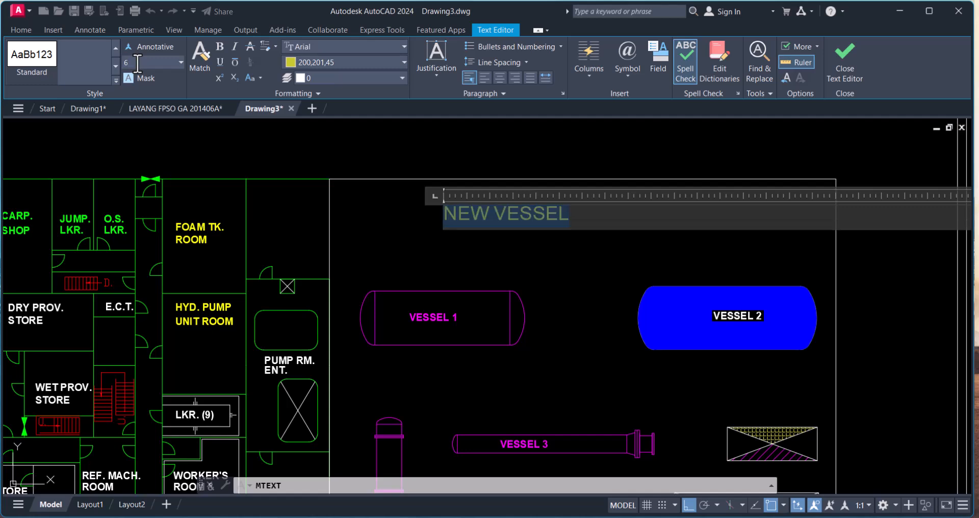
Step: Reapply the Standard text style to NEW VESSEL, declining to change all text objects that use the style
click(78, 131)
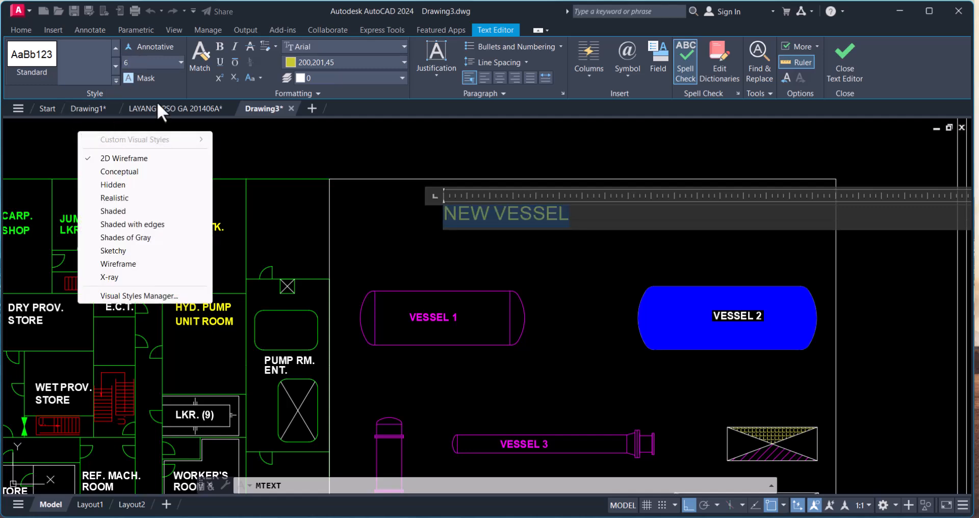
click(29, 132)
click(30, 62)
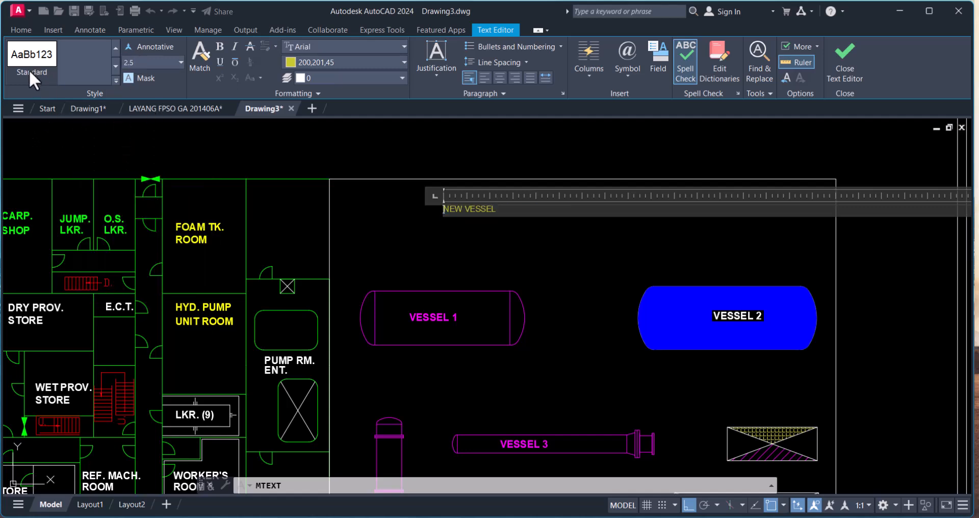
click(30, 71)
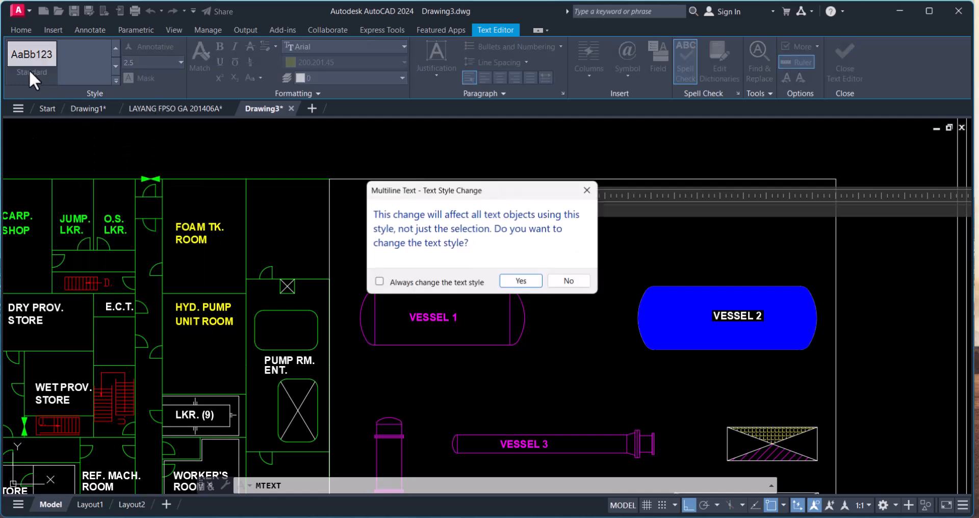
click(570, 281)
click(320, 46)
click(322, 45)
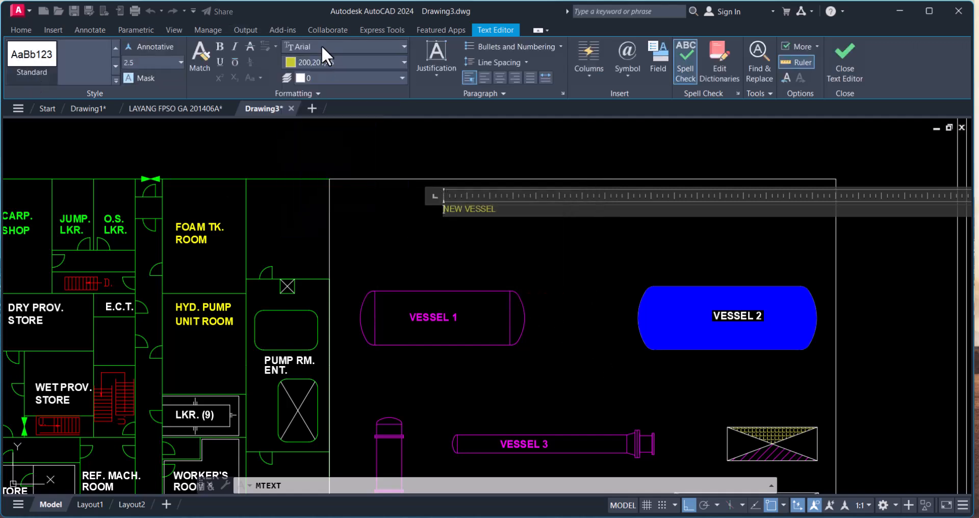
click(322, 45)
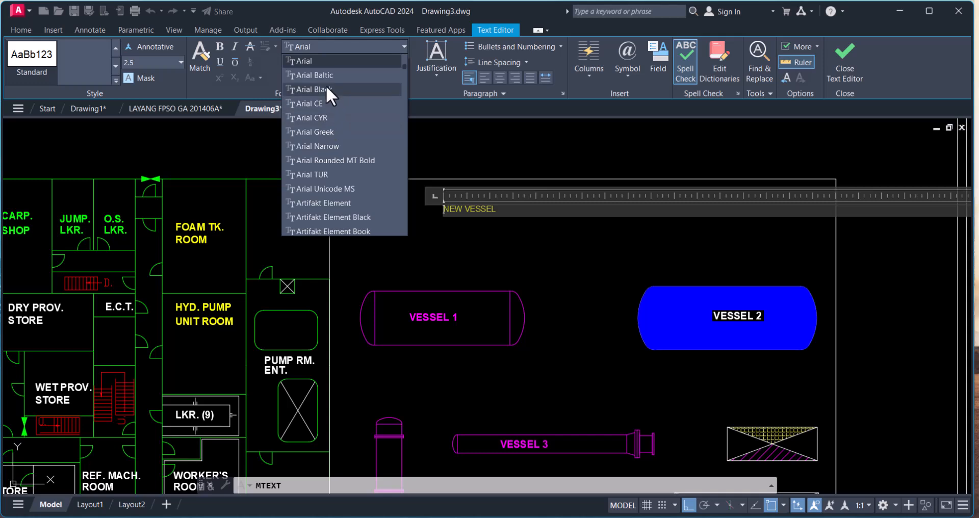
click(537, 269)
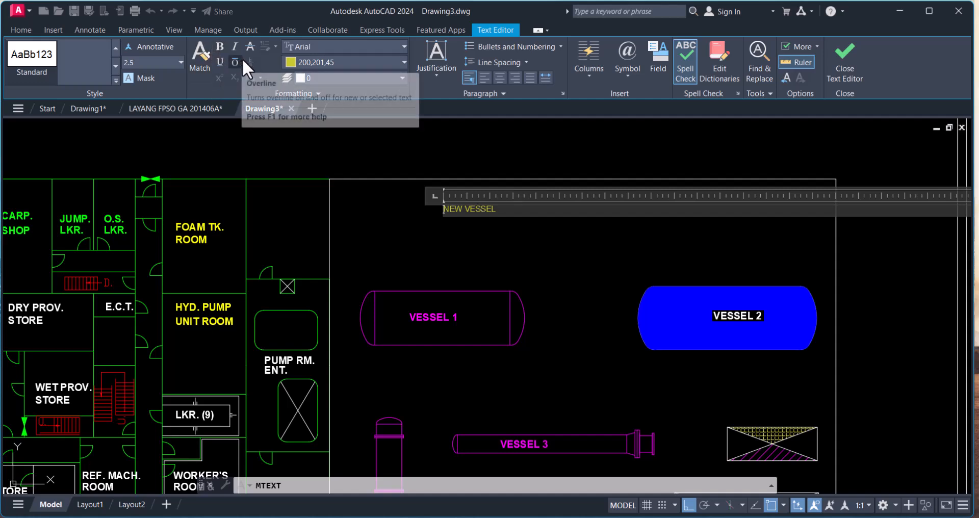
Step: Format the NEW VESSEL text as bold and italic with a text height of 6, and finish the text
click(219, 46)
drag(500, 210, 427, 192)
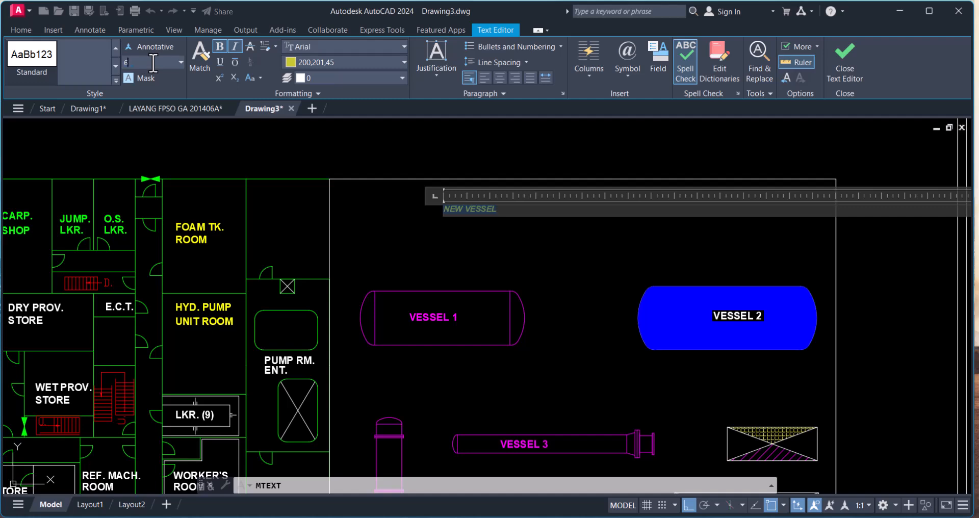
text(6)
key(Return)
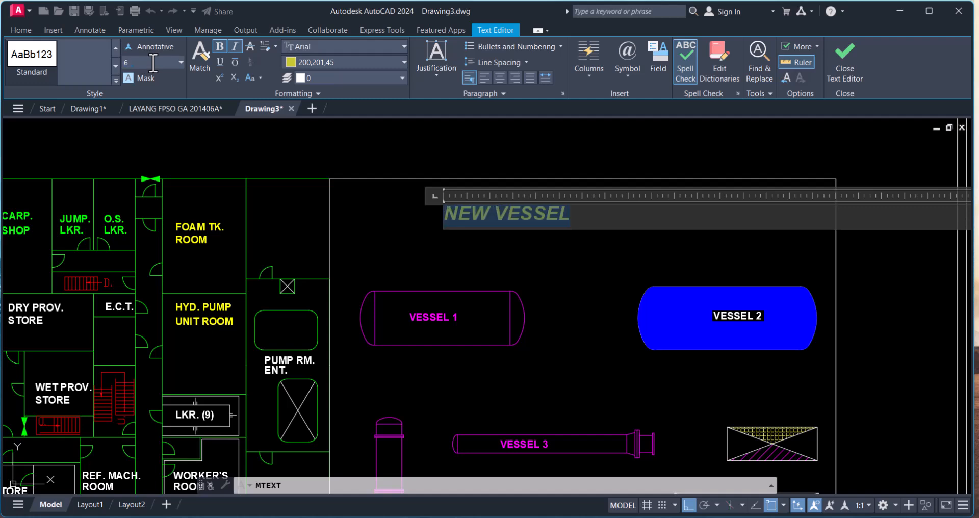
click(847, 68)
Step: Edit the existing NEW VESSEL text, set its height to 1200, and end text editing
scroll(443, 204, up, 2)
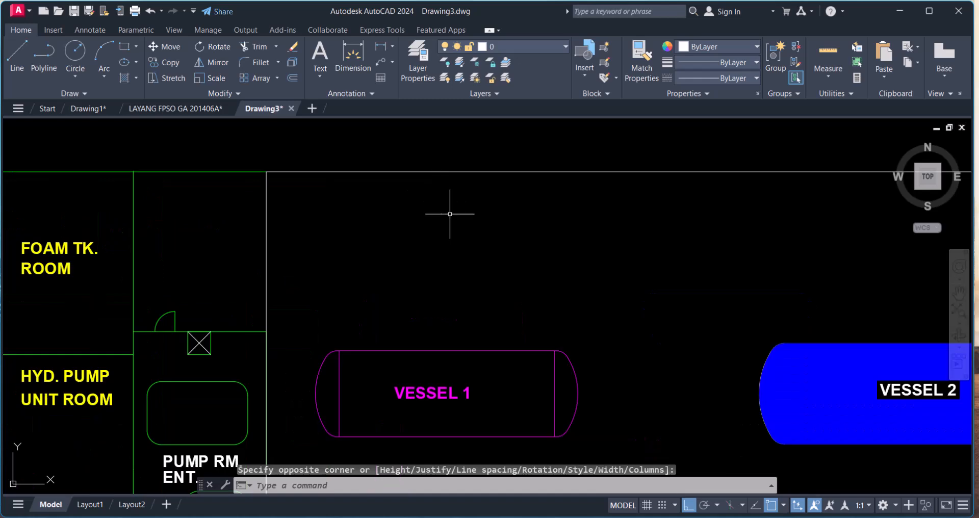
scroll(450, 214, up, 5)
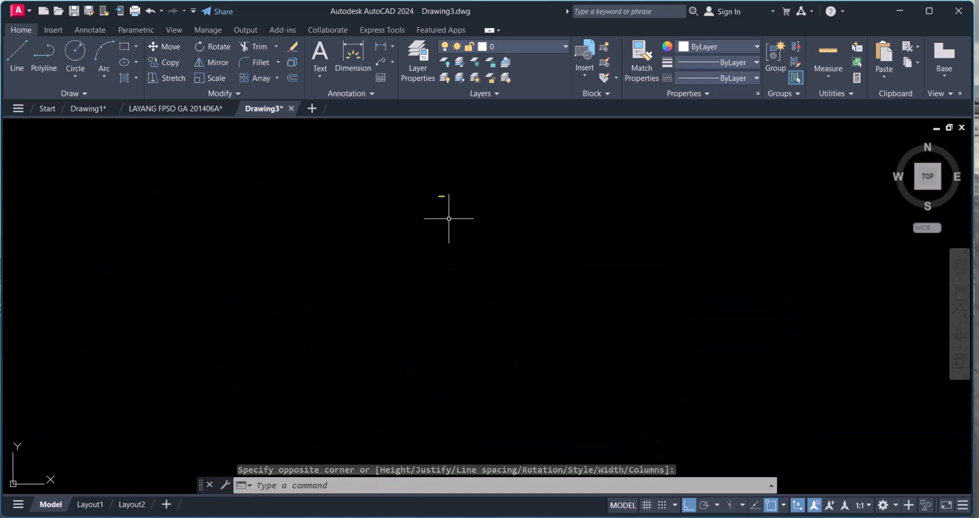
click(455, 209)
key(Escape)
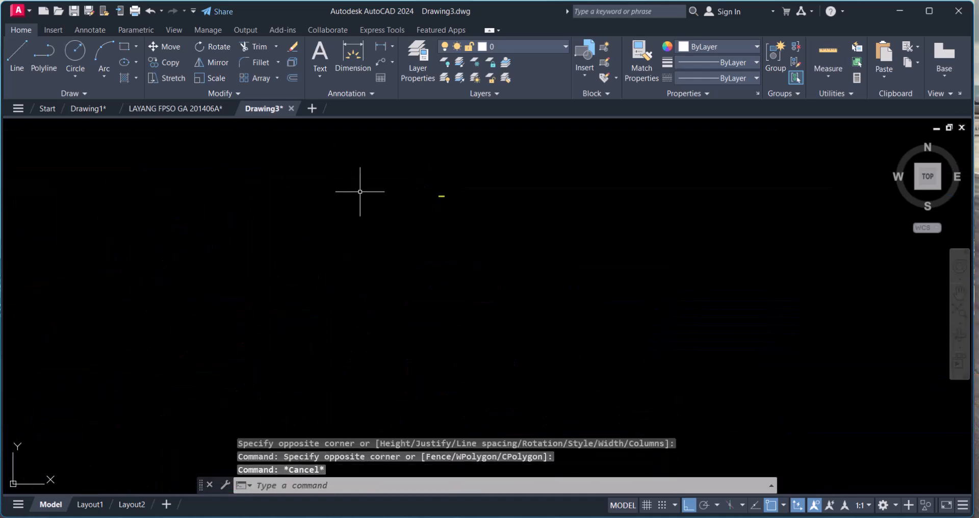
text(ED)
key(Return)
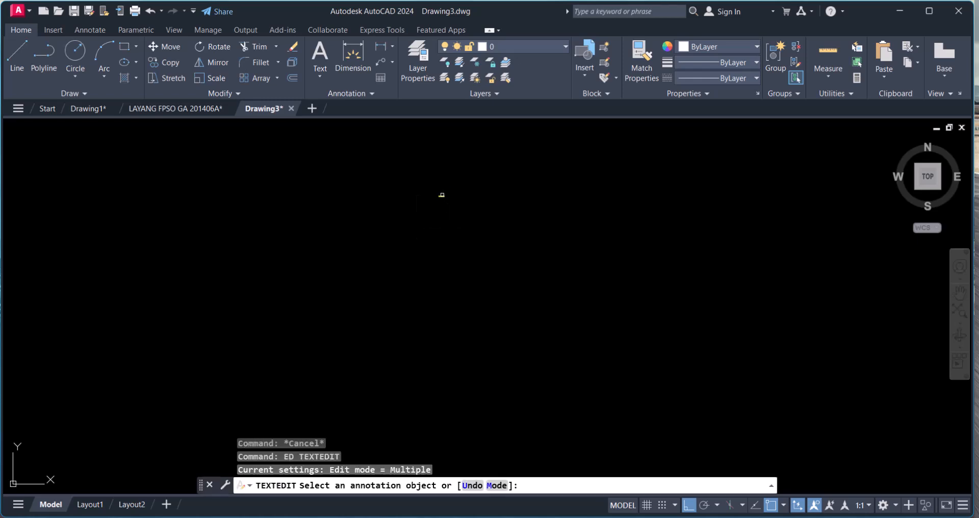
click(442, 200)
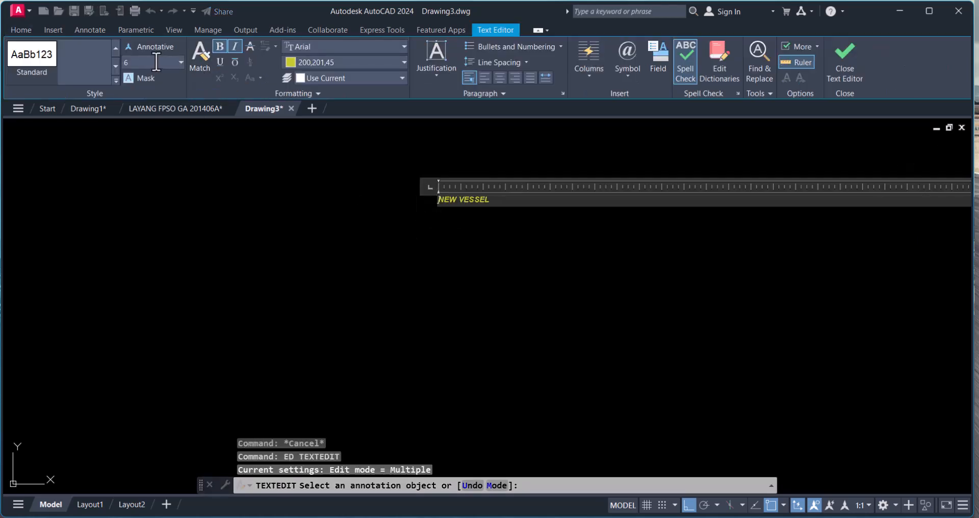
text(100)
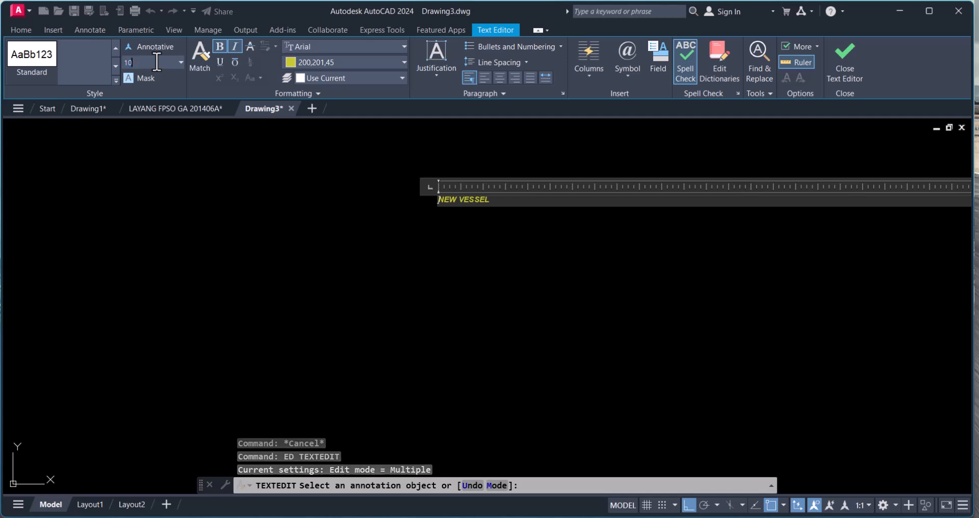
drag(495, 200, 425, 190)
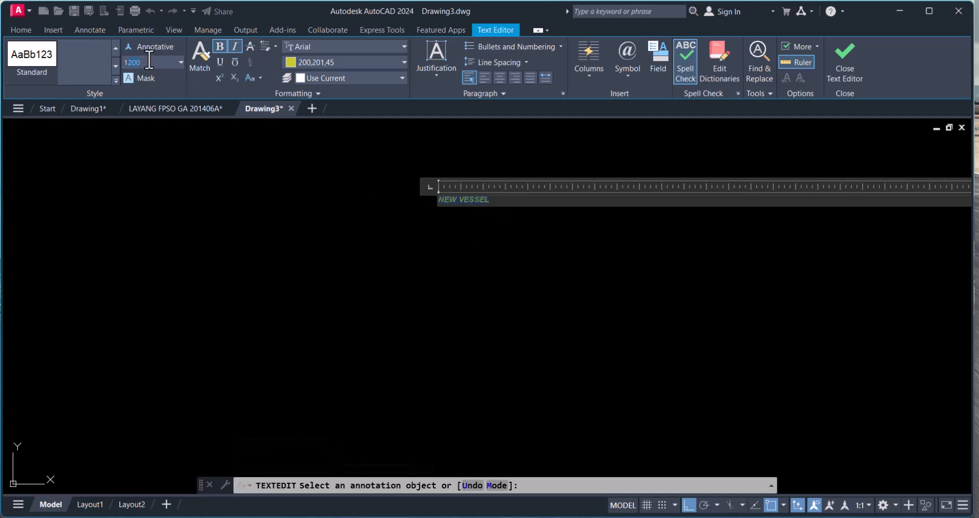
key(Return)
click(244, 270)
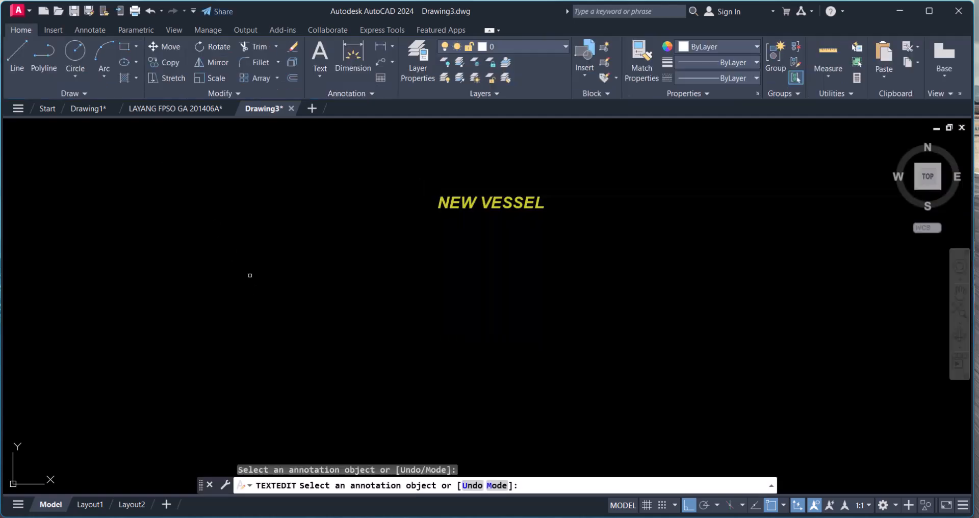
scroll(256, 278, down, 6)
scroll(335, 295, up, 4)
click(351, 251)
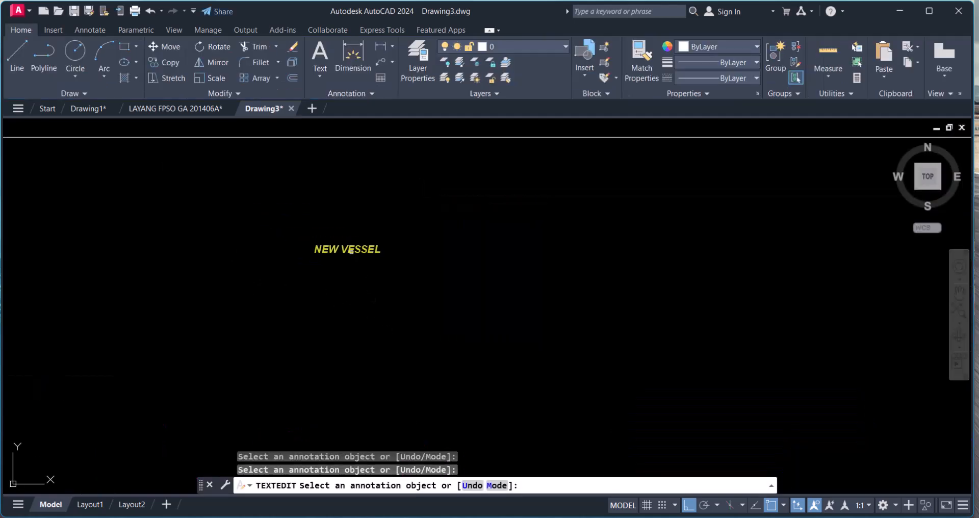
key(Escape)
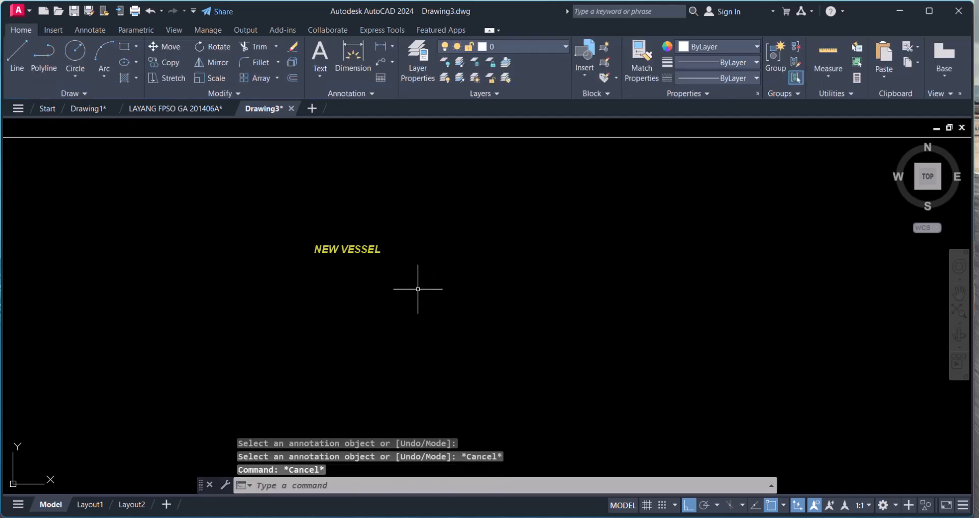
Step: Scale the NEW VESSEL text freehand from a base point near the middle of the text
text(sc)
key(Return)
click(403, 292)
click(314, 220)
key(Return)
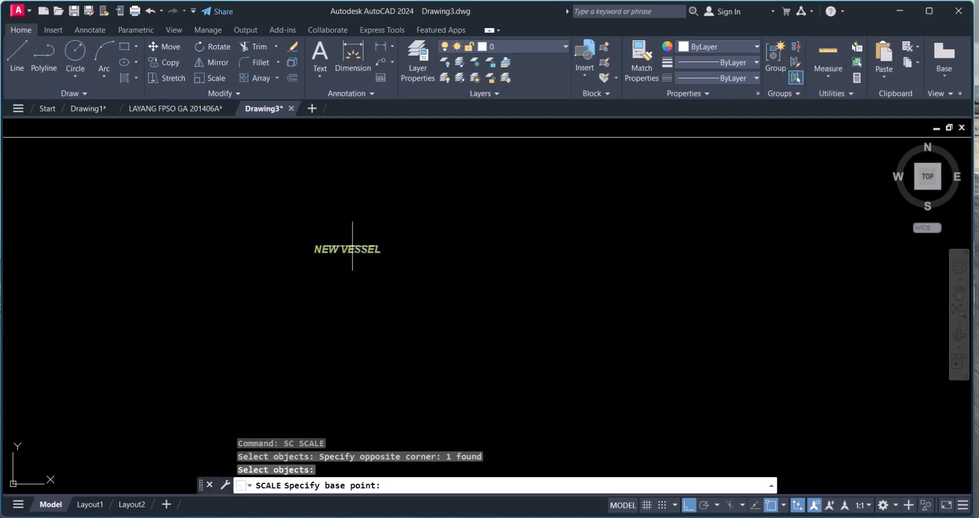
click(352, 250)
click(383, 283)
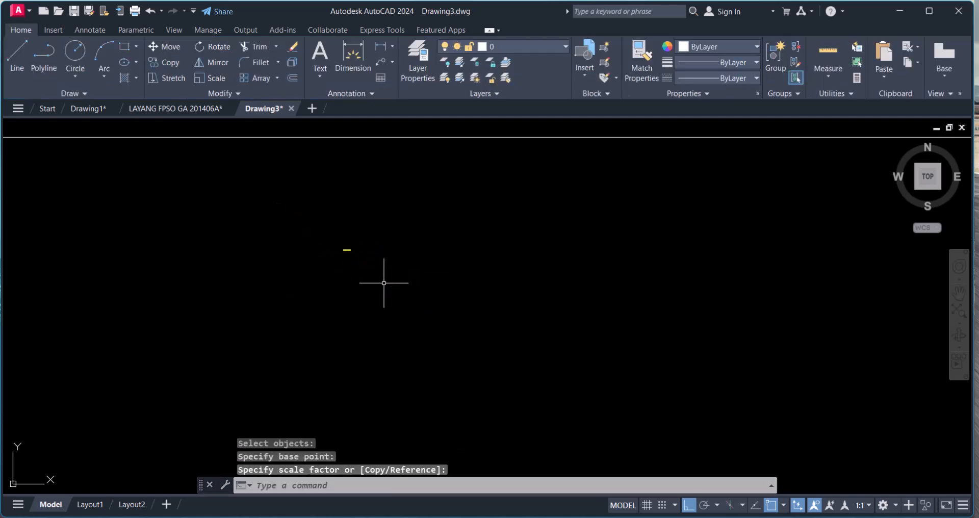
Step: Scale the NEW VESSEL text freehand a second time, using a base point near the end of the text
text(sc)
key(Return)
click(365, 274)
click(313, 213)
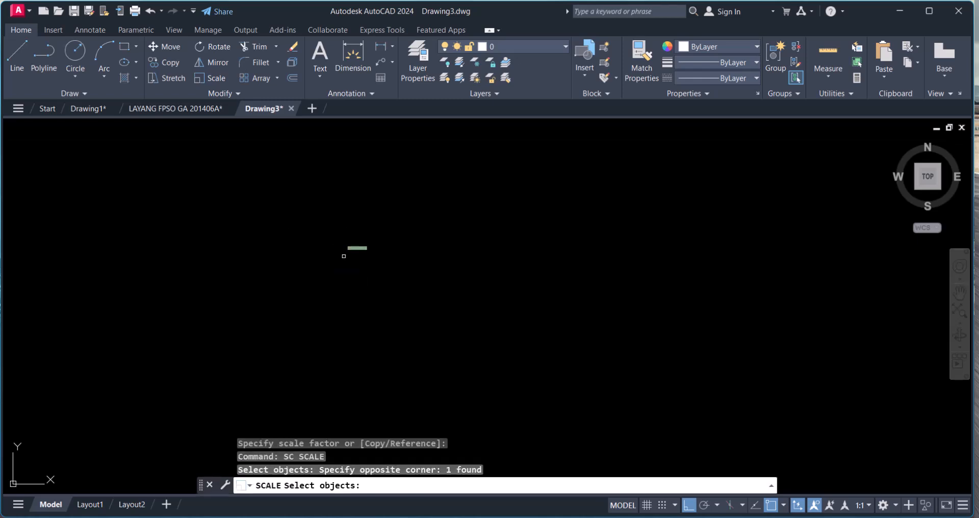
key(Return)
click(362, 250)
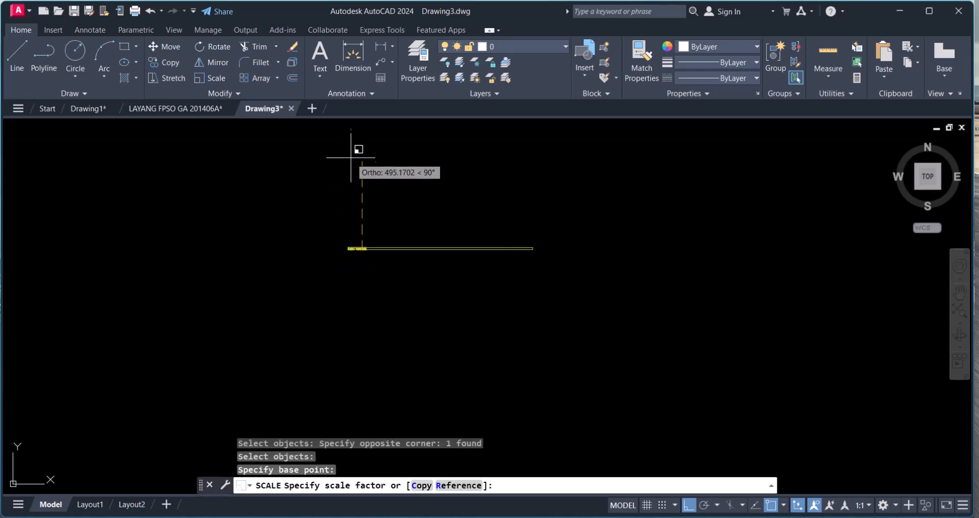
middle_drag(347, 150, 452, 334)
click(415, 208)
scroll(416, 205, down, 2)
scroll(426, 291, down, 3)
scroll(444, 311, up, 2)
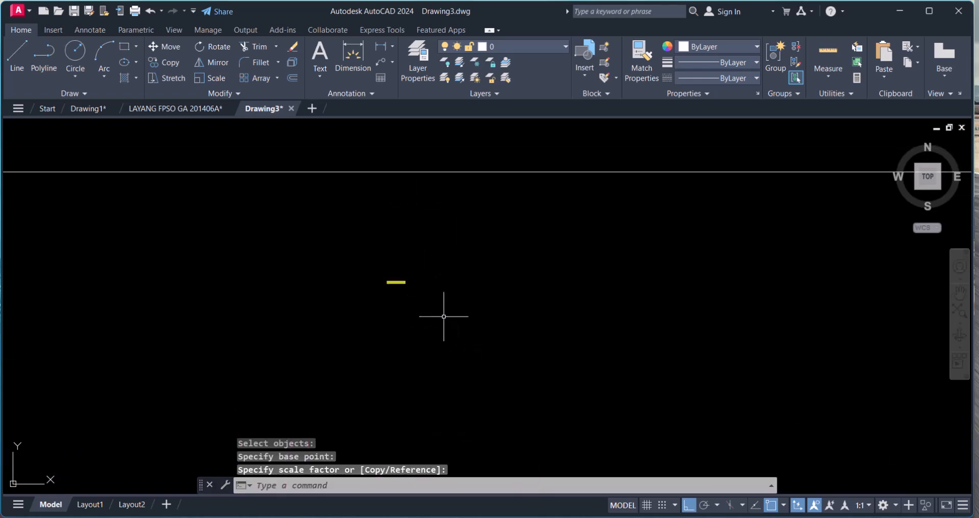
key(Escape)
key(Escape)
text(s)
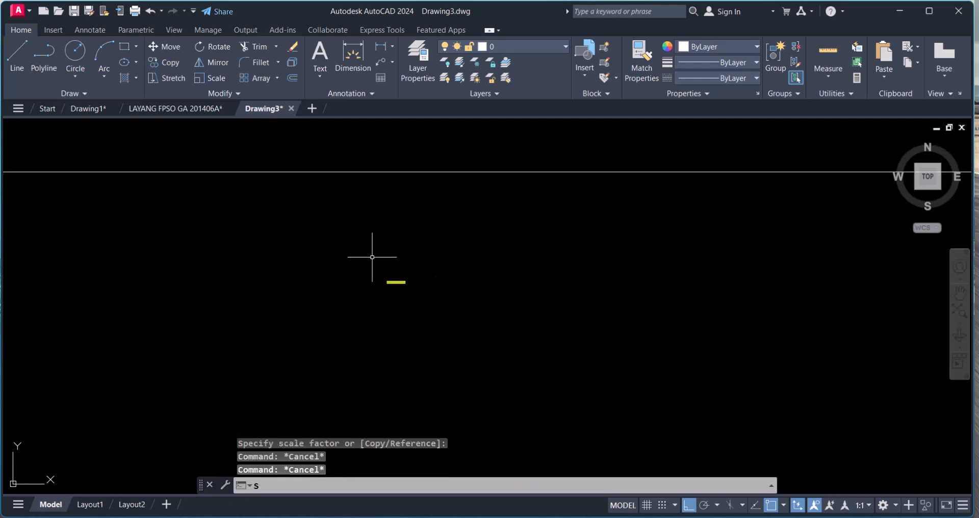
key(Escape)
text(sc)
key(Escape)
key(Escape)
Step: Scale the NEW VESSEL text freehand once more, using a base point near the start of the text
text(sc)
key(Return)
click(435, 320)
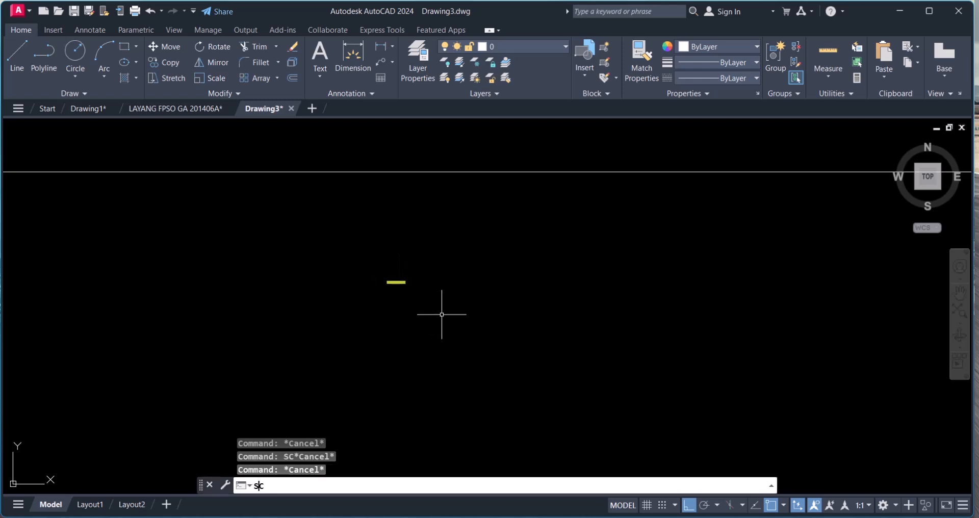
click(394, 277)
key(Return)
click(392, 281)
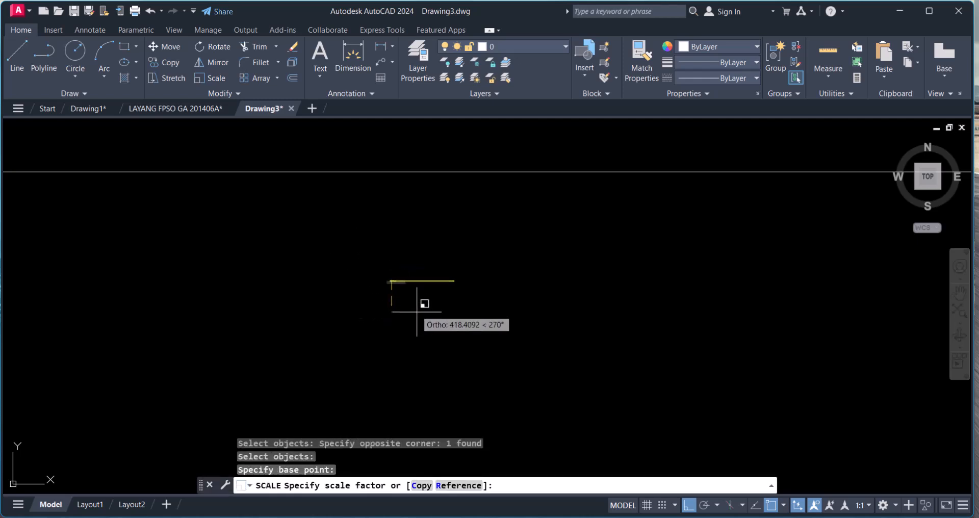
click(884, 420)
scroll(561, 298, down, 4)
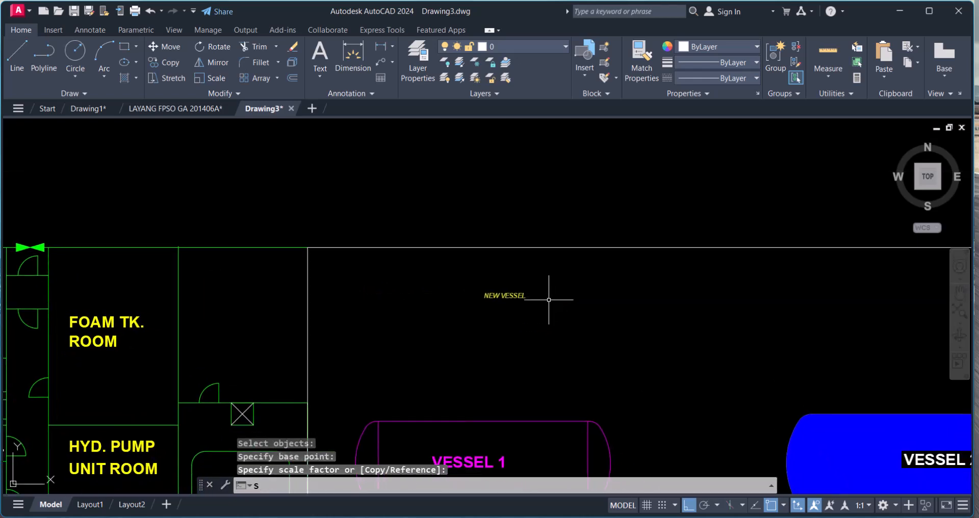
text(sc)
key(Return)
click(525, 328)
click(487, 283)
key(Return)
click(484, 297)
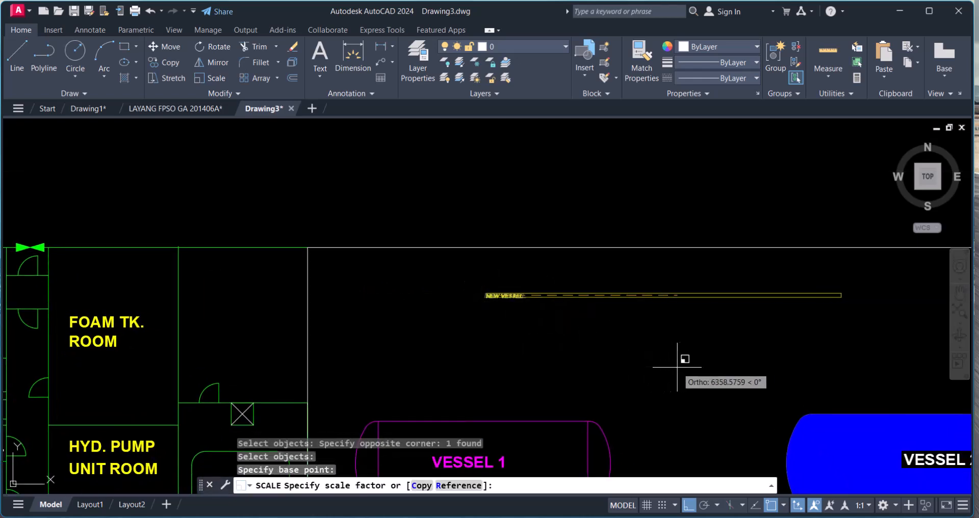
key(Escape)
scroll(550, 322, up, 4)
click(494, 267)
key(Escape)
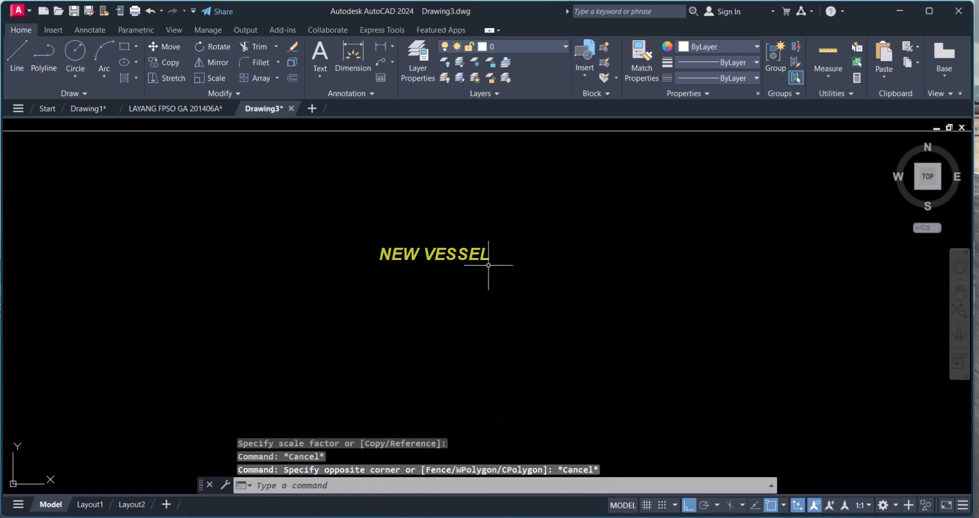
Step: Open the NEW VESSEL text for editing, select all of it to check its height, and end editing without changes
key(Escape)
text(ed)
key(Return)
click(434, 254)
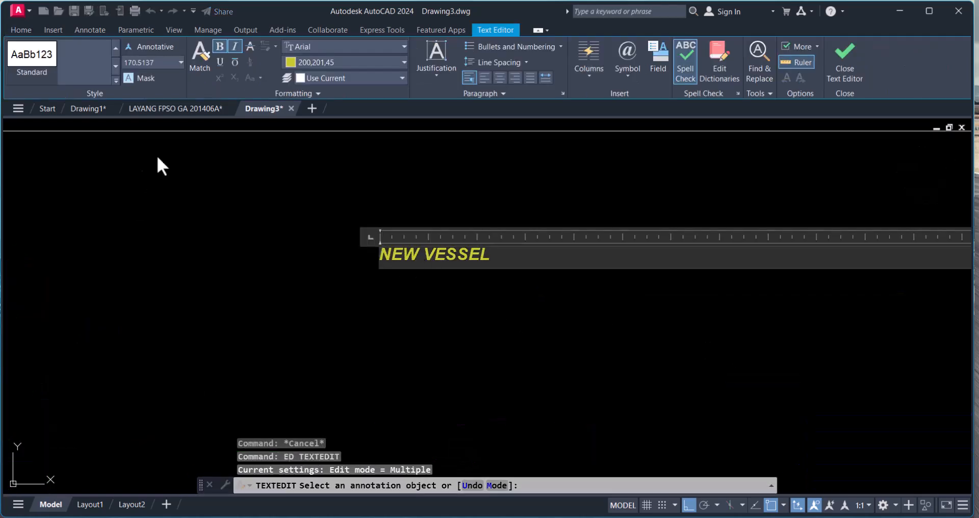
key(ctrl+a)
scroll(509, 305, down, 10)
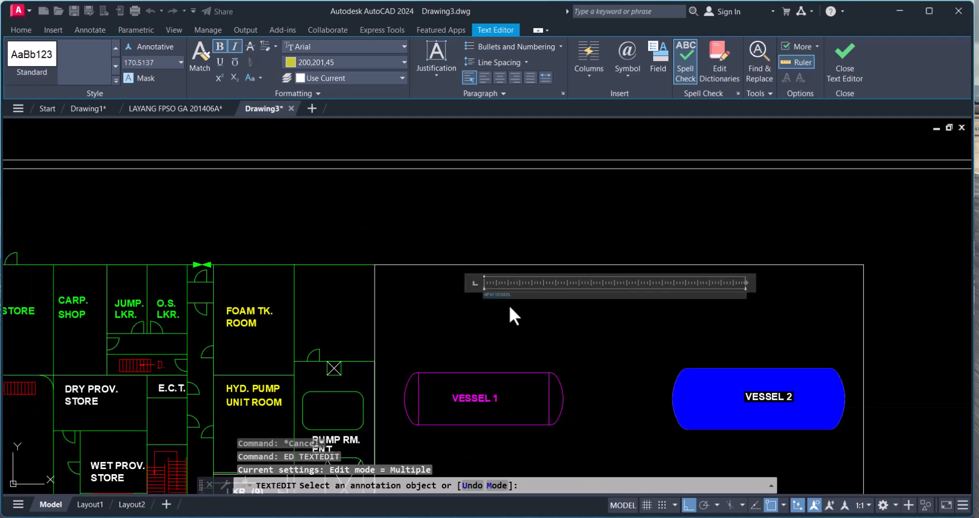
click(527, 314)
key(Escape)
scroll(528, 314, up, 15)
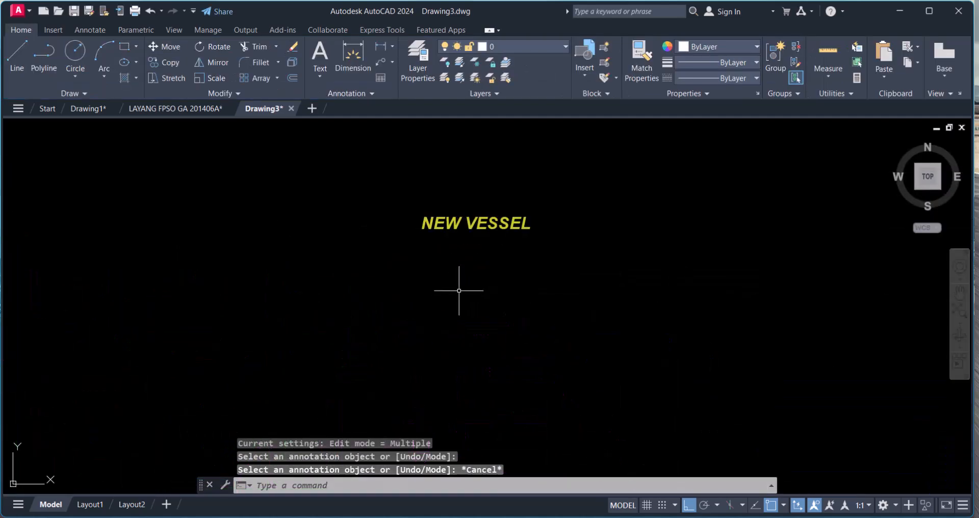
scroll(453, 286, down, 8)
scroll(453, 286, down, 3)
scroll(435, 261, down, 2)
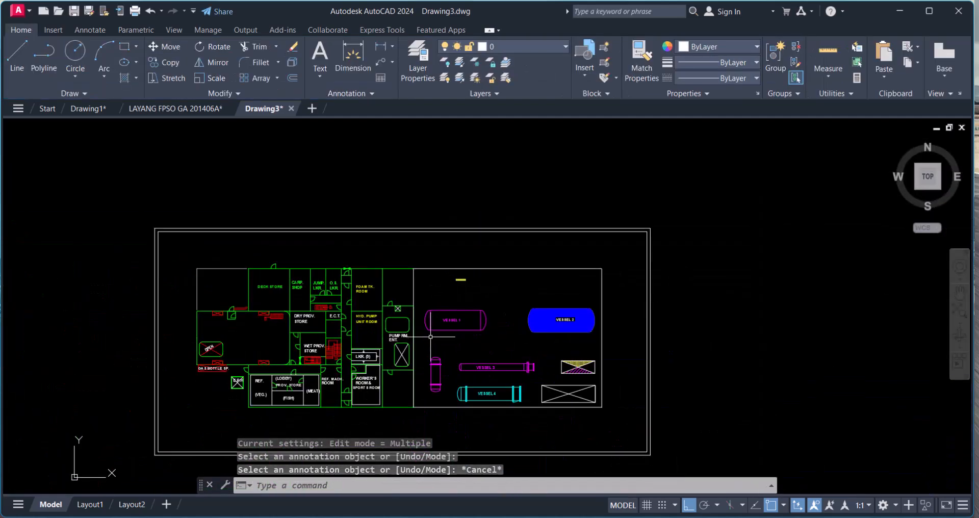